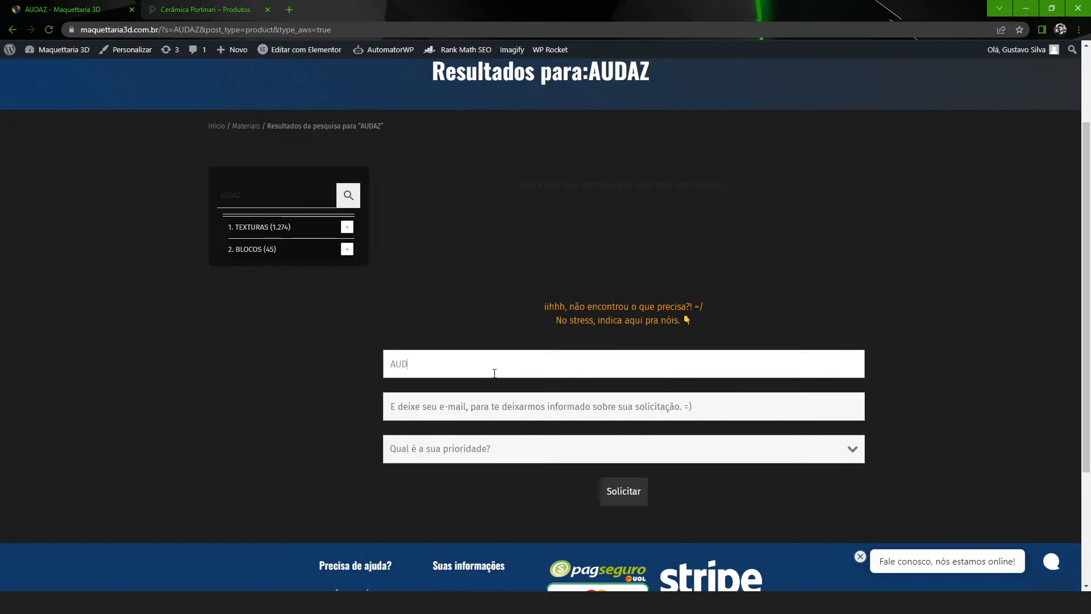
- Fill in the material request form with AUDAZ PORTINARI, the contact e-mail and a priority level
type("AZ PORTINARI")
left_click(499, 401)
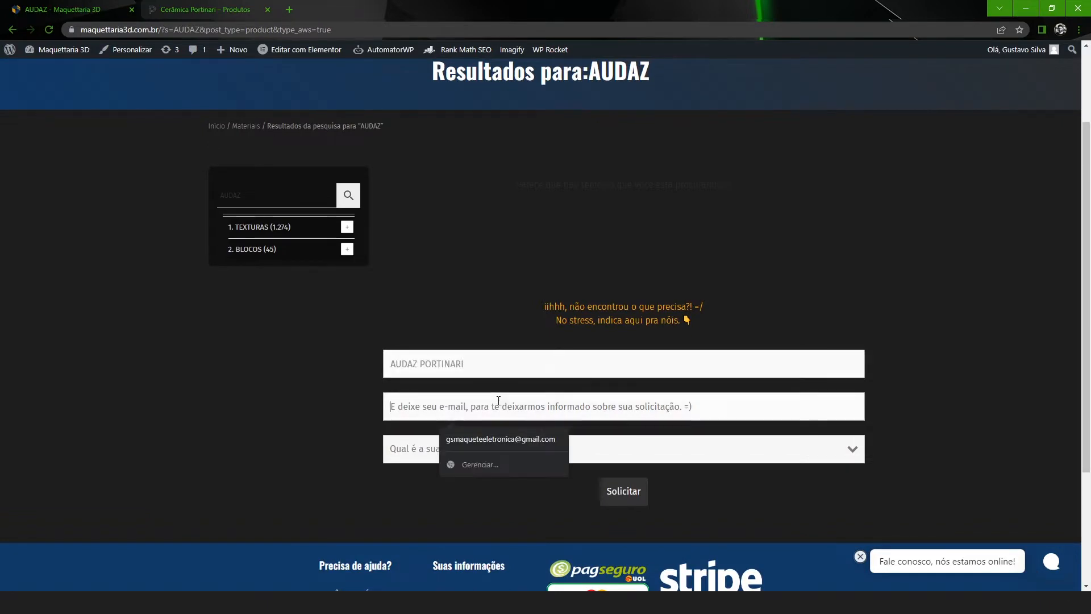
left_click(485, 436)
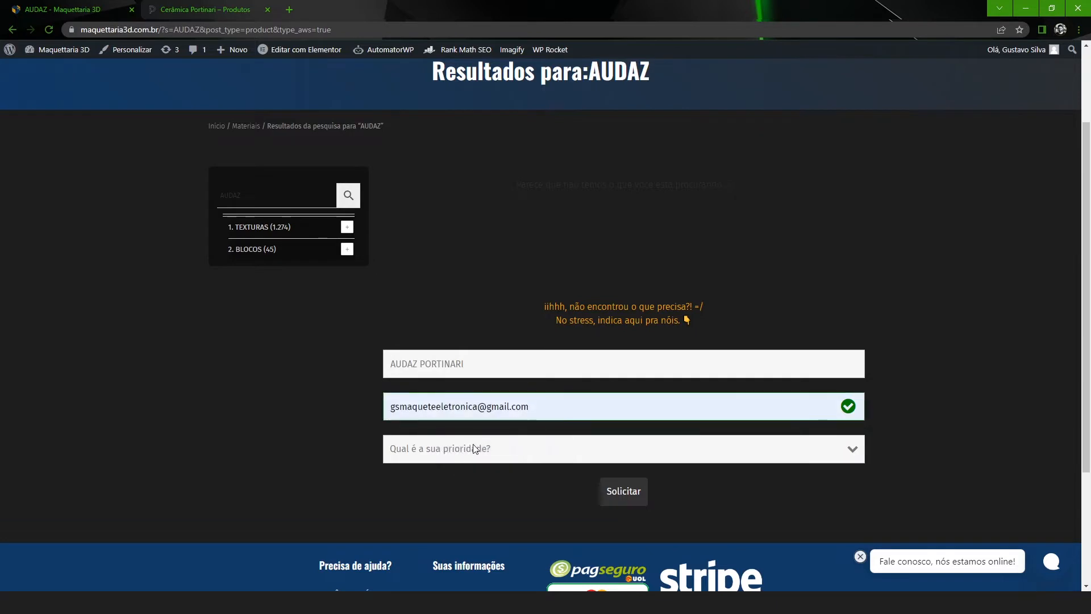
left_click(491, 453)
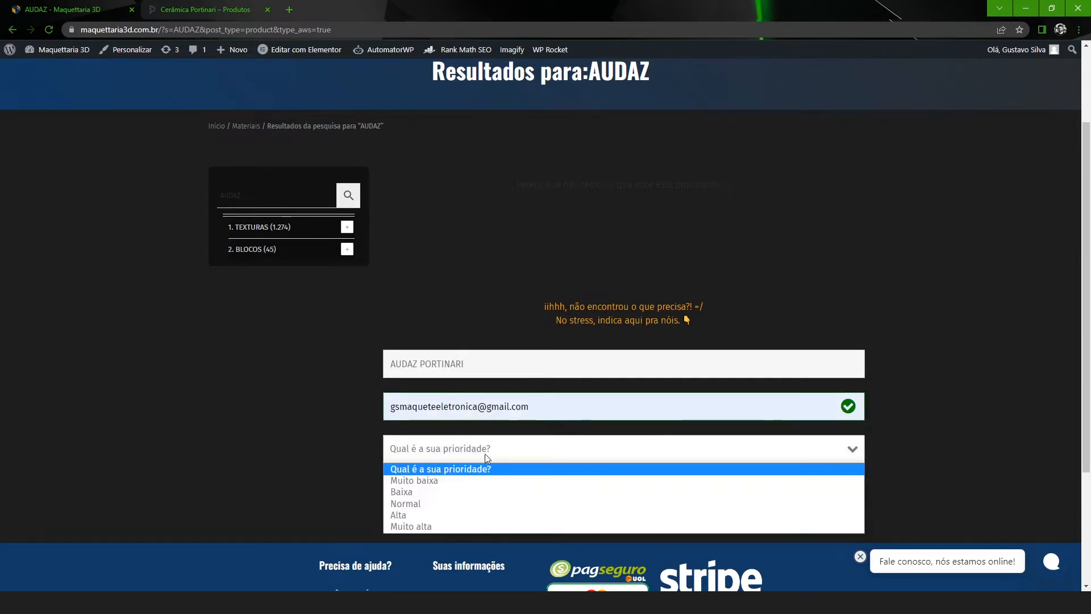
left_click(445, 521)
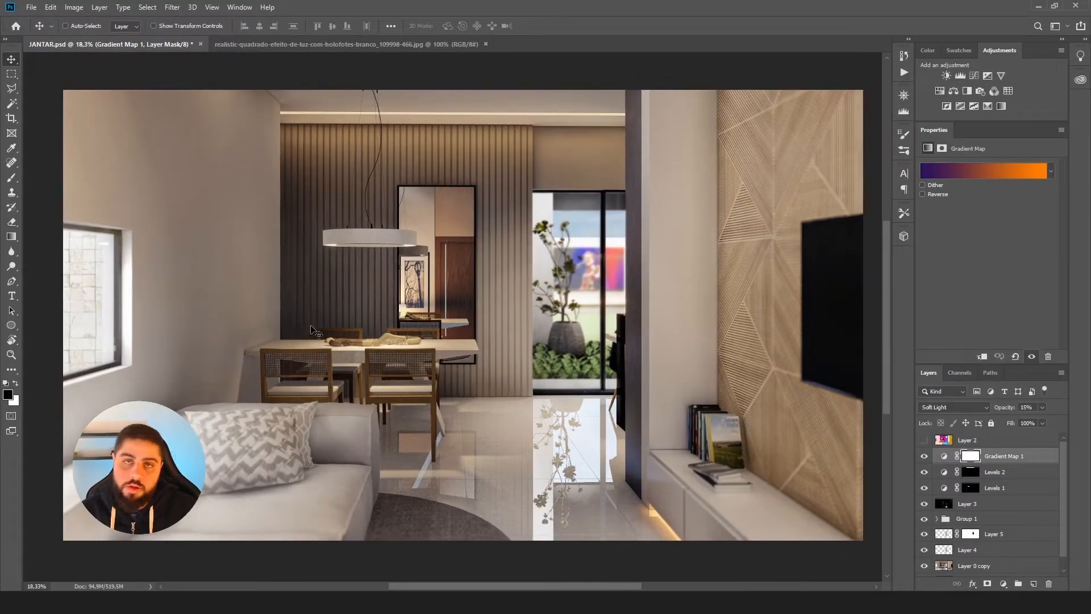
- Examine the dining area of the render, especially the pendant lamp, table and slatted wall, up close and as a whole
scroll(350, 315, "up", 4)
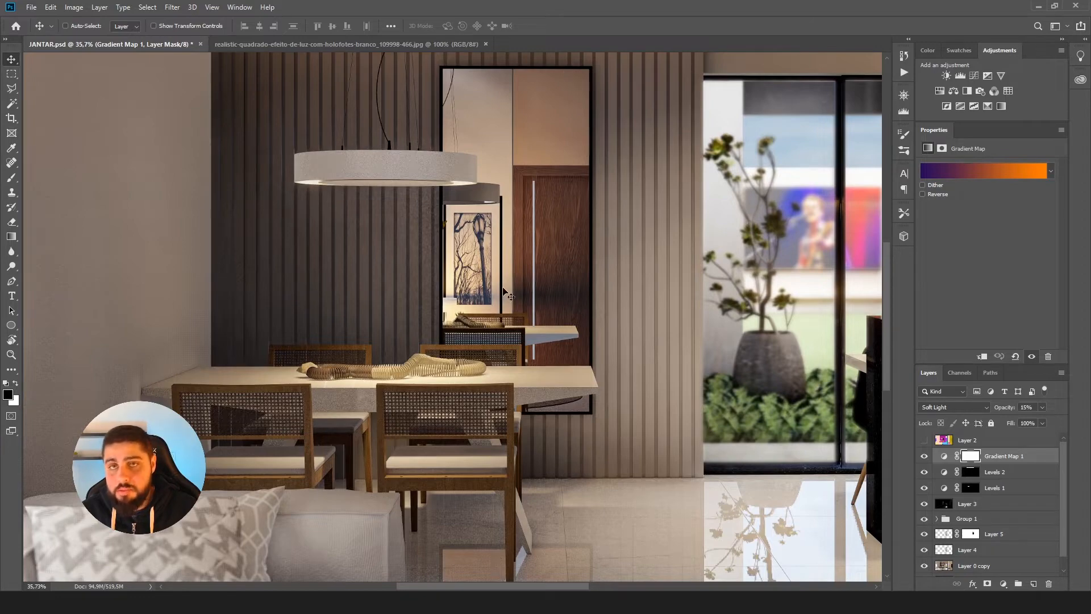
scroll(380, 292, "down", 5)
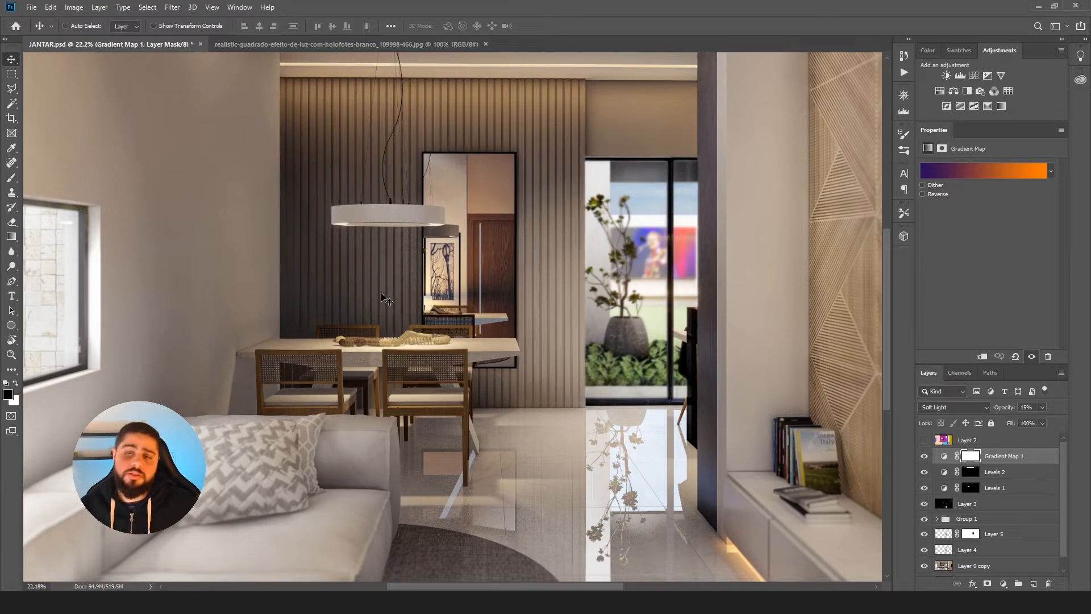
scroll(449, 230, "up", 3)
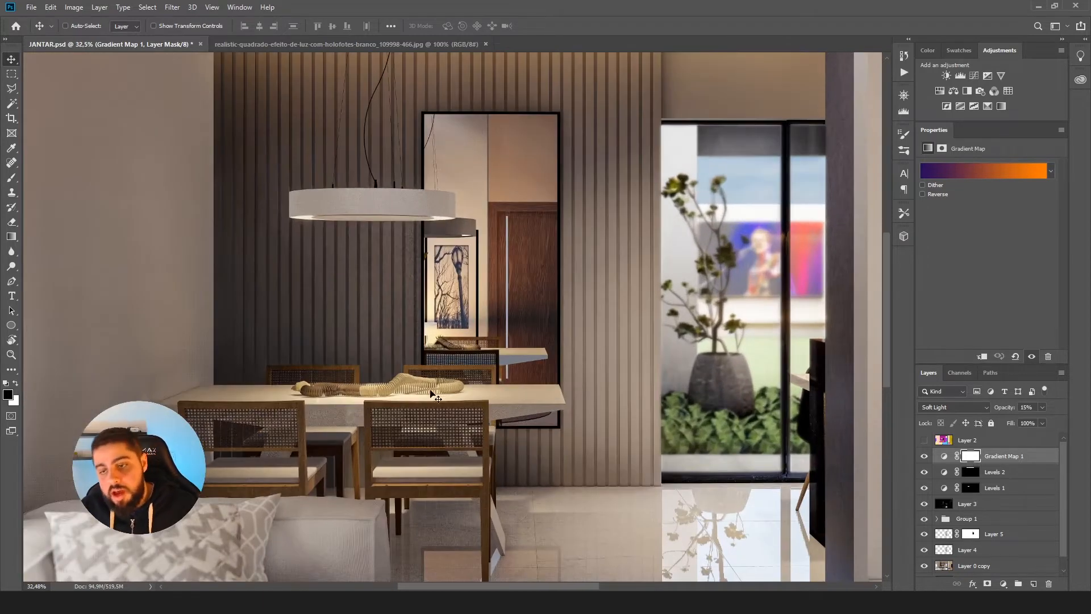
scroll(435, 396, "down", 1)
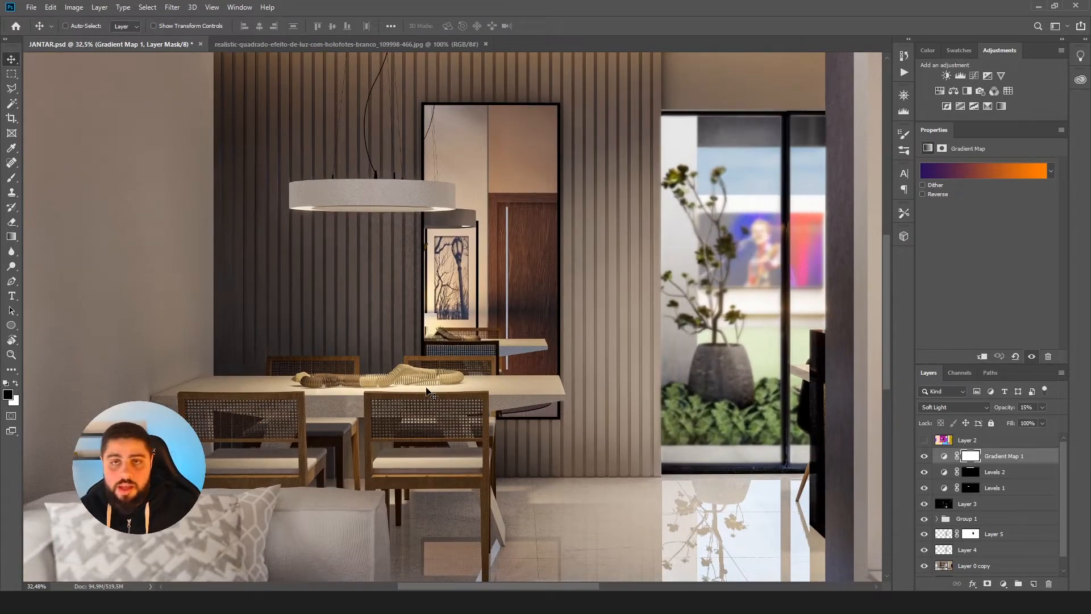
scroll(429, 392, "down", 3)
scroll(429, 392, "up", 2)
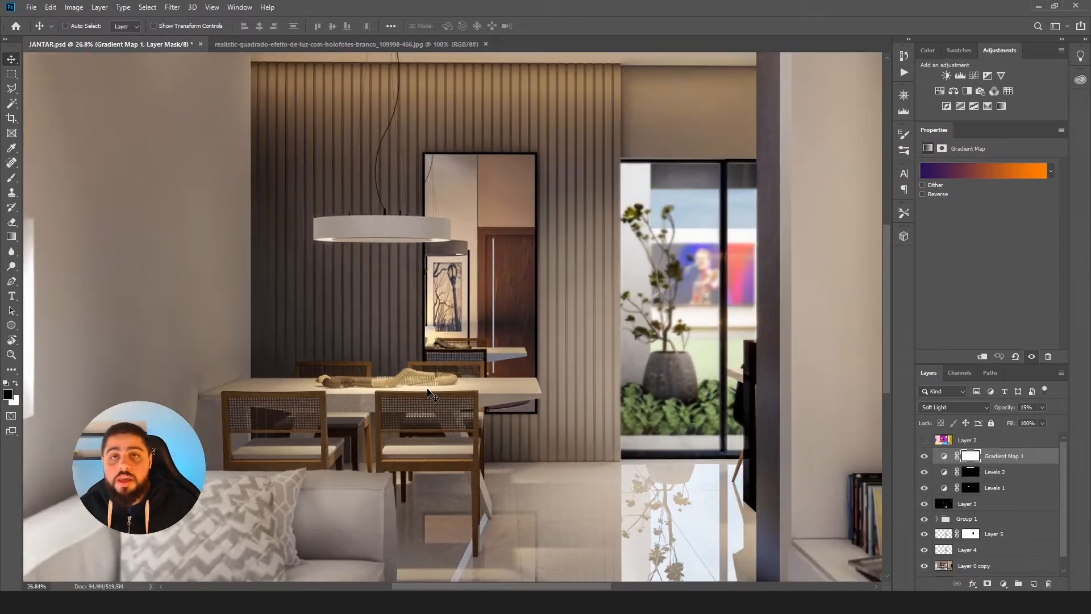
scroll(430, 393, "down", 3)
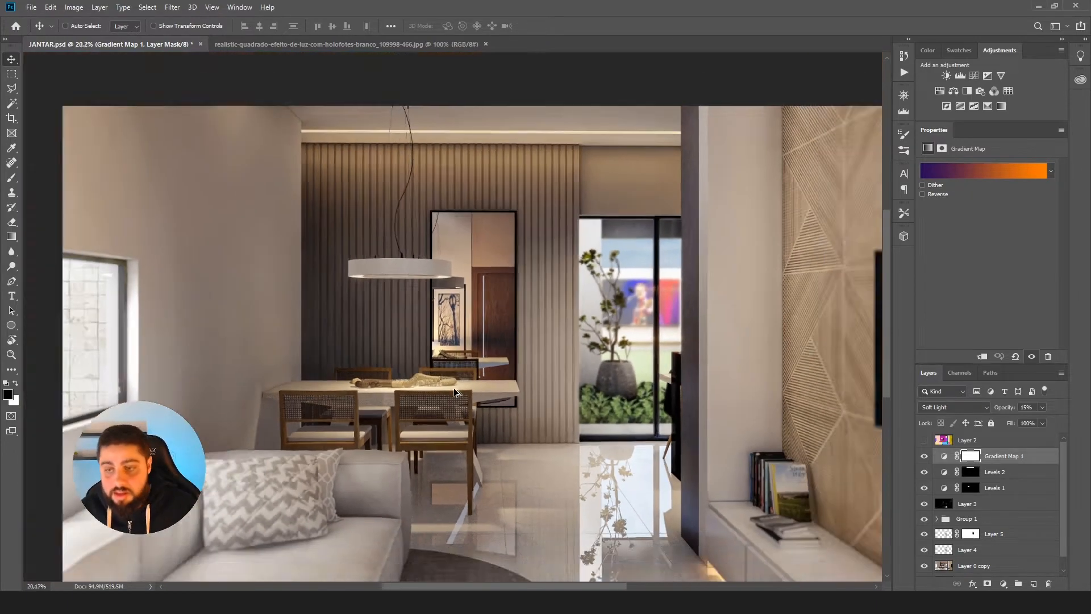
scroll(453, 389, "up", 2)
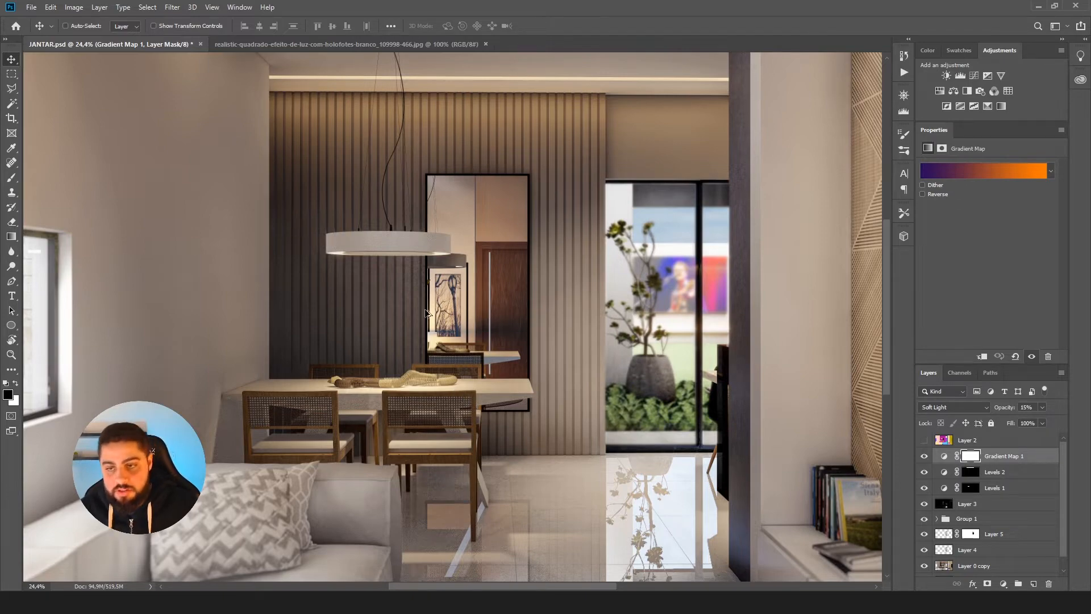
scroll(364, 284, "down", 6)
scroll(360, 275, "up", 10)
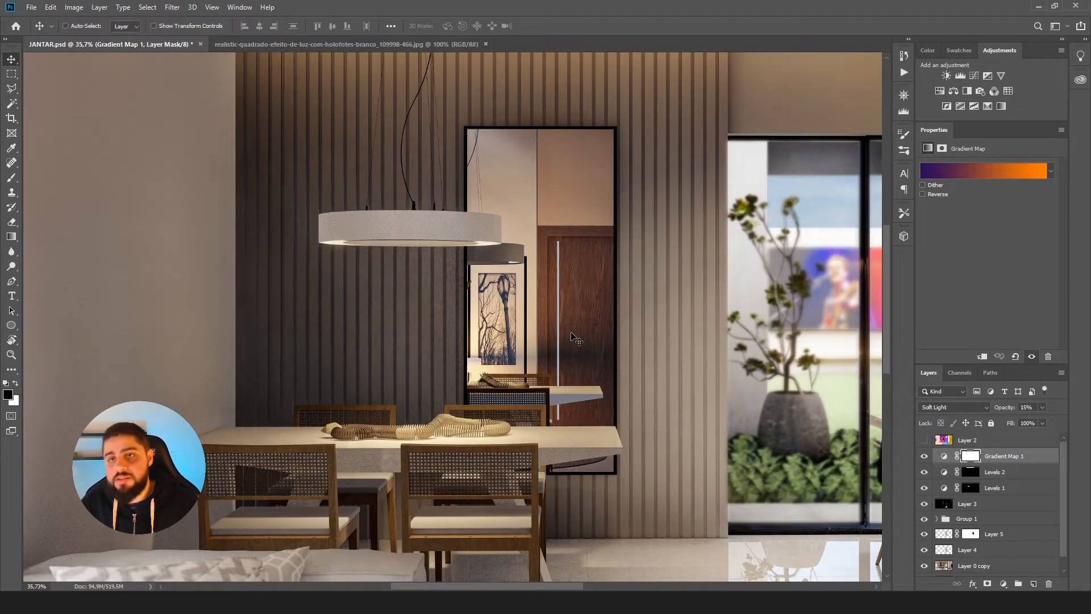
- Open the spotlight image document and browse Google Images results for "holofote fundo escuro" for light references on a dark background
left_click(333, 46)
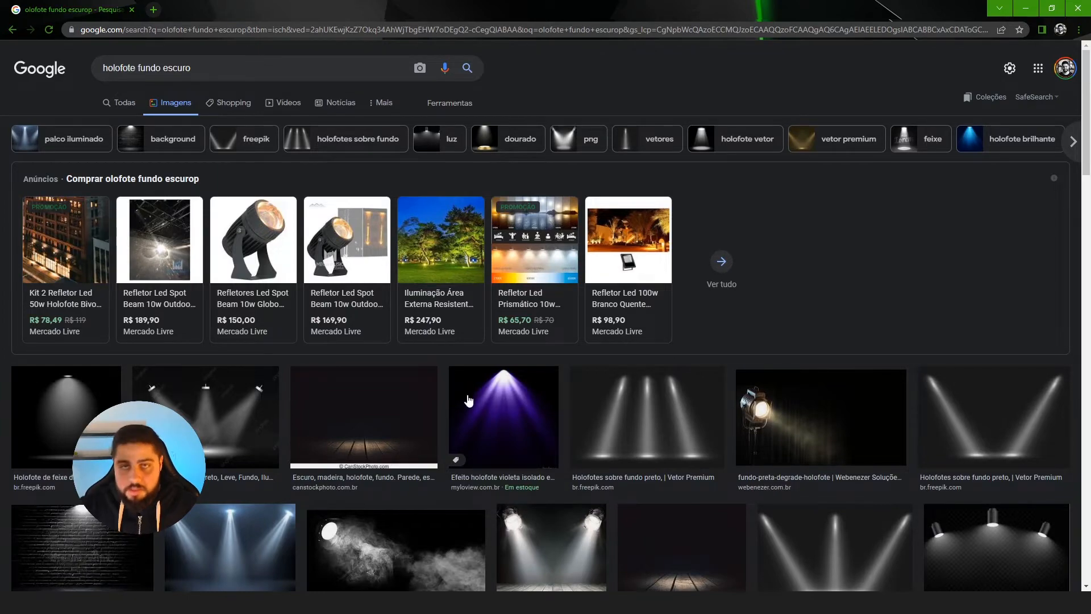
scroll(468, 401, "down", 12)
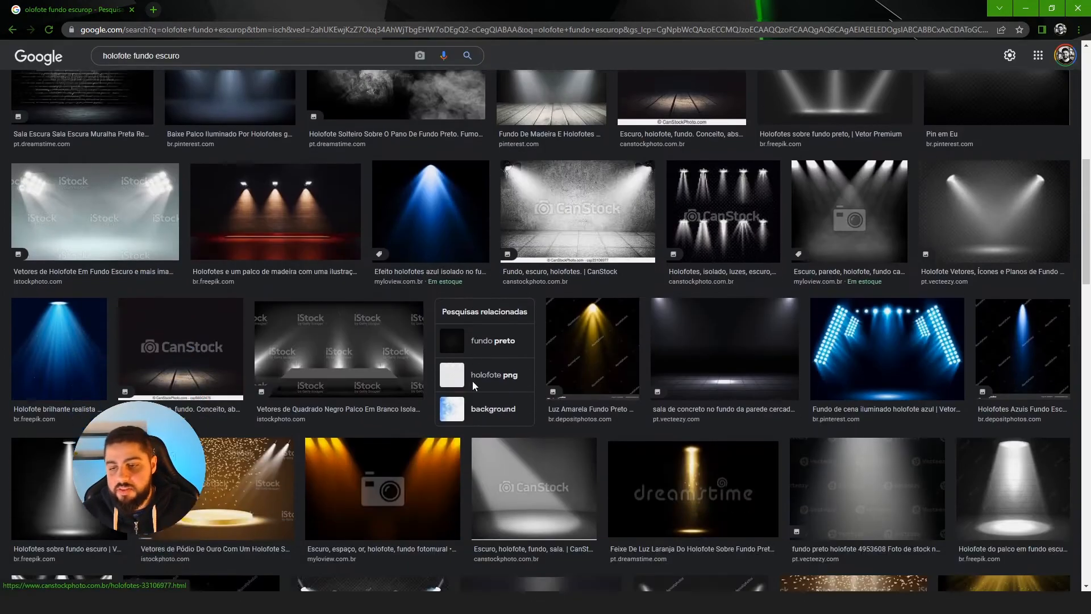
scroll(440, 387, "up", 12)
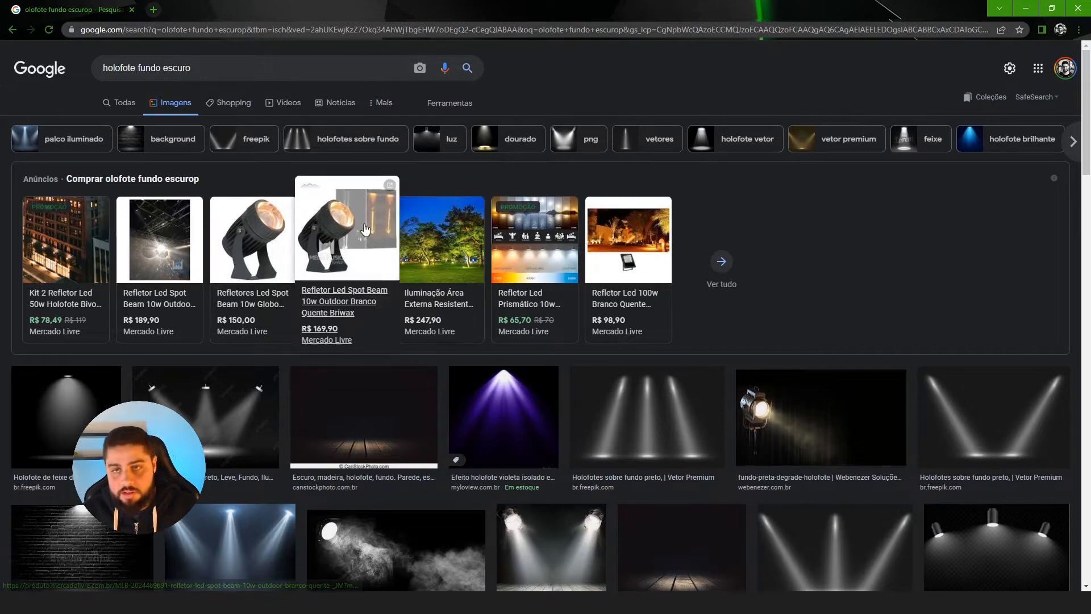
scroll(445, 405, "down", 3)
scroll(537, 394, "down", 2)
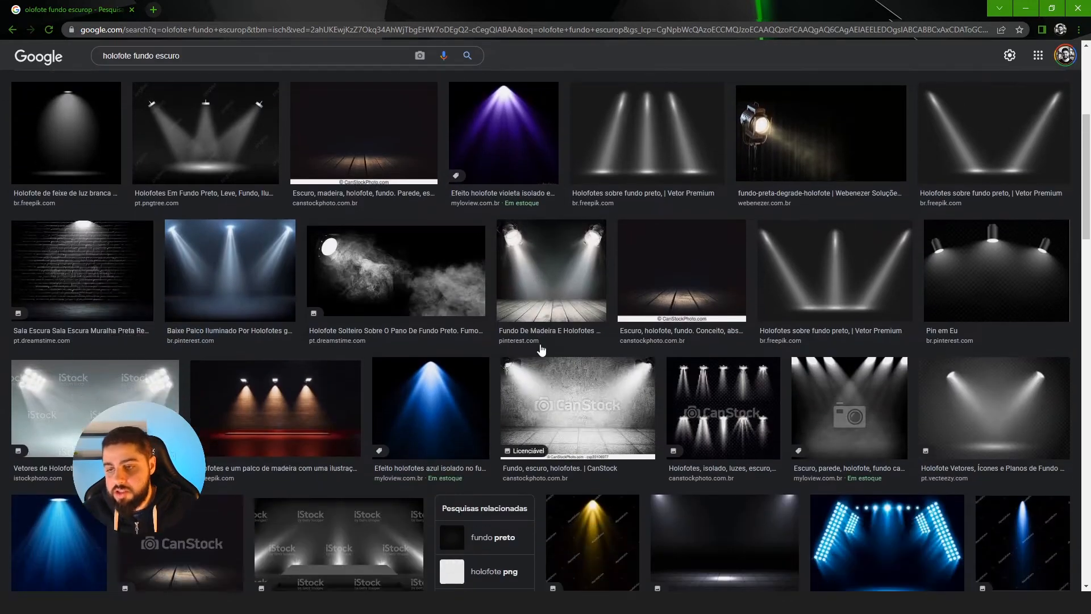
scroll(655, 230, "up", 3)
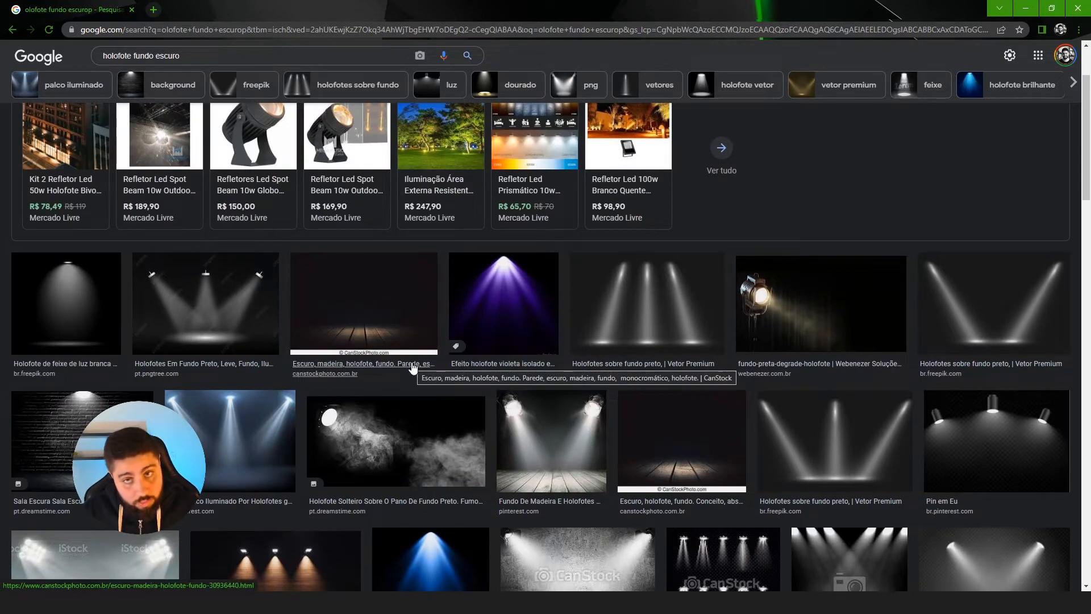
scroll(289, 423, "up", 2)
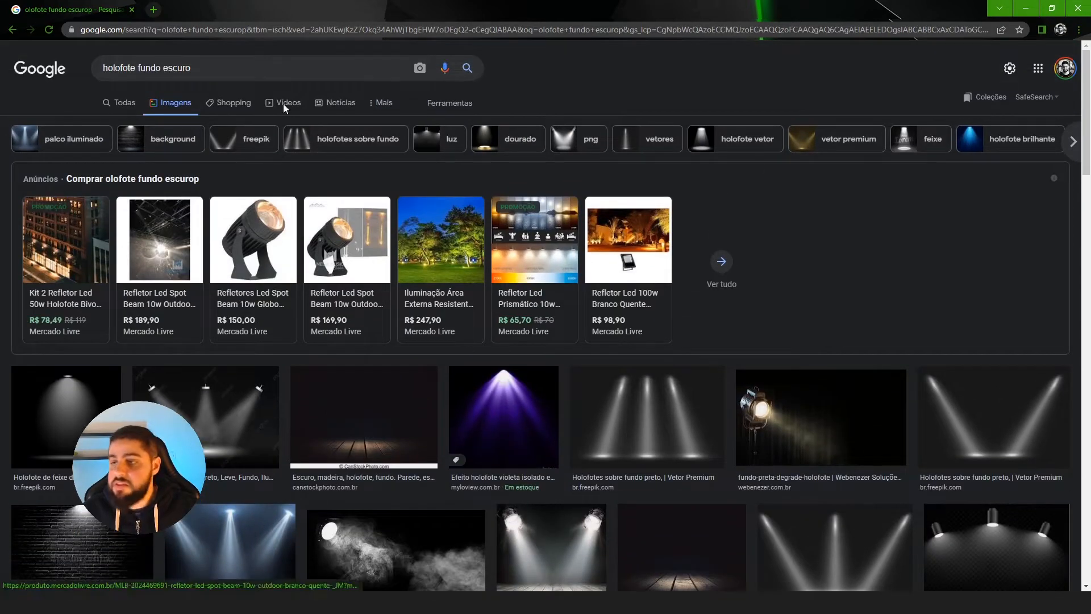
left_click(979, 147)
left_click(1024, 9)
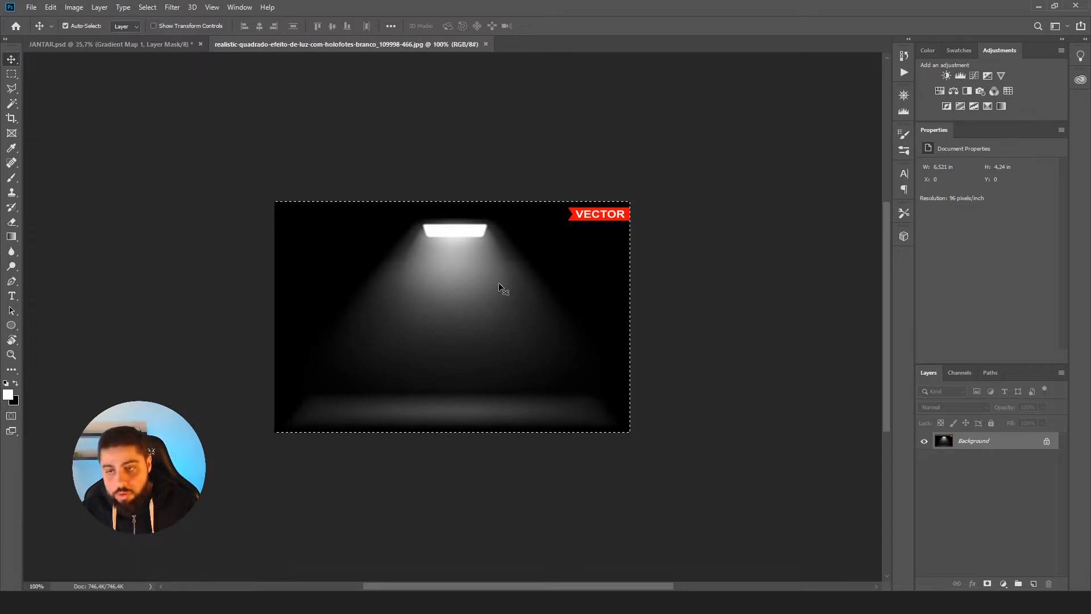
- Copy the selected spotlight image into JANTAR.psd above Gradient Map 1 and place it just below the pendant lamp
key("ctrl+c")
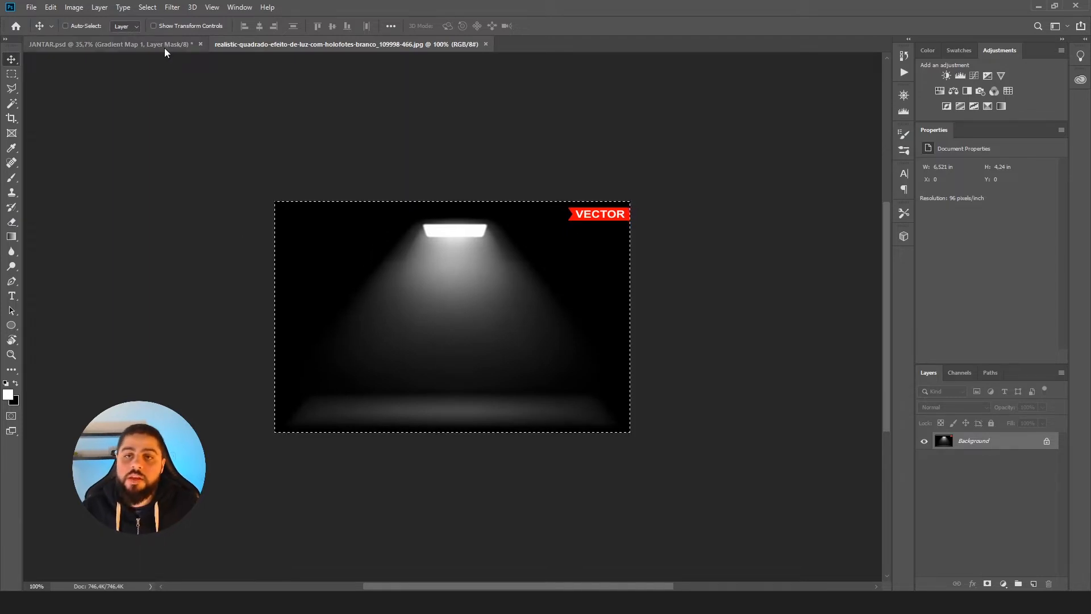
left_click(162, 47)
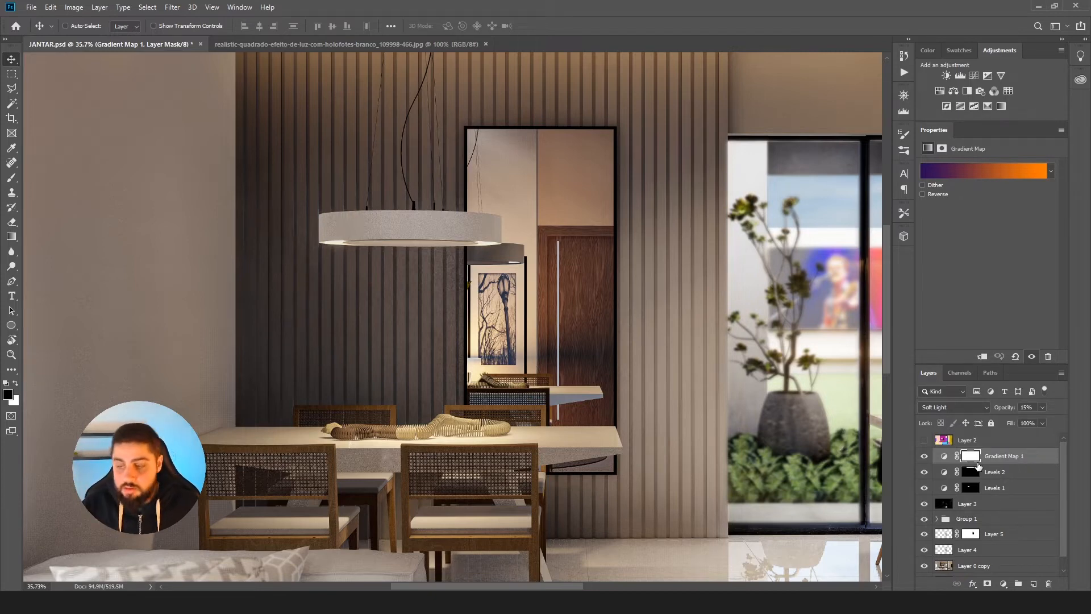
key("ctrl+v")
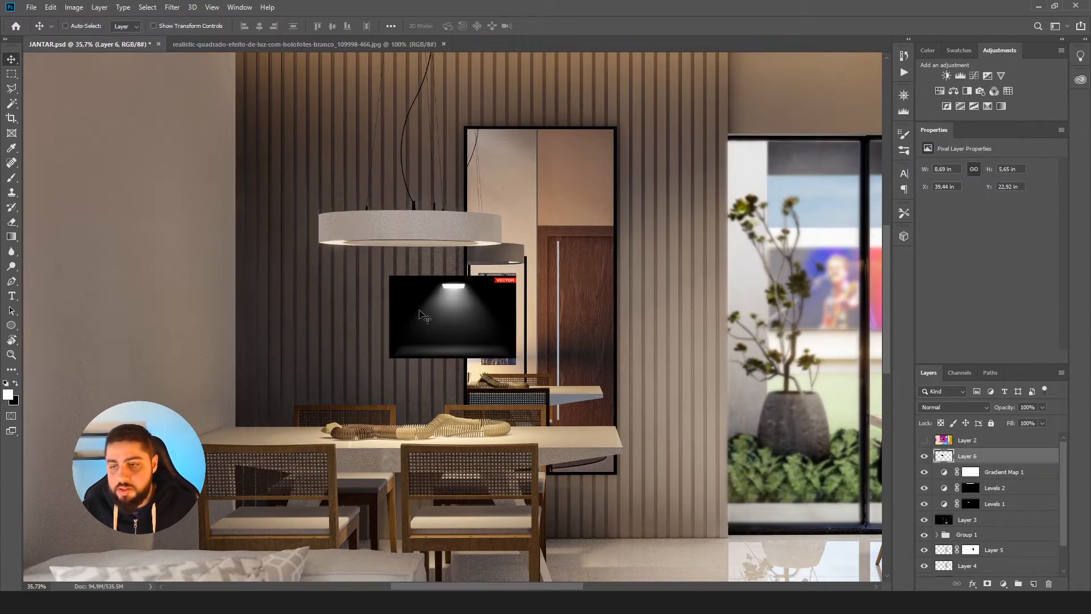
left_click_drag(443, 317, 395, 322)
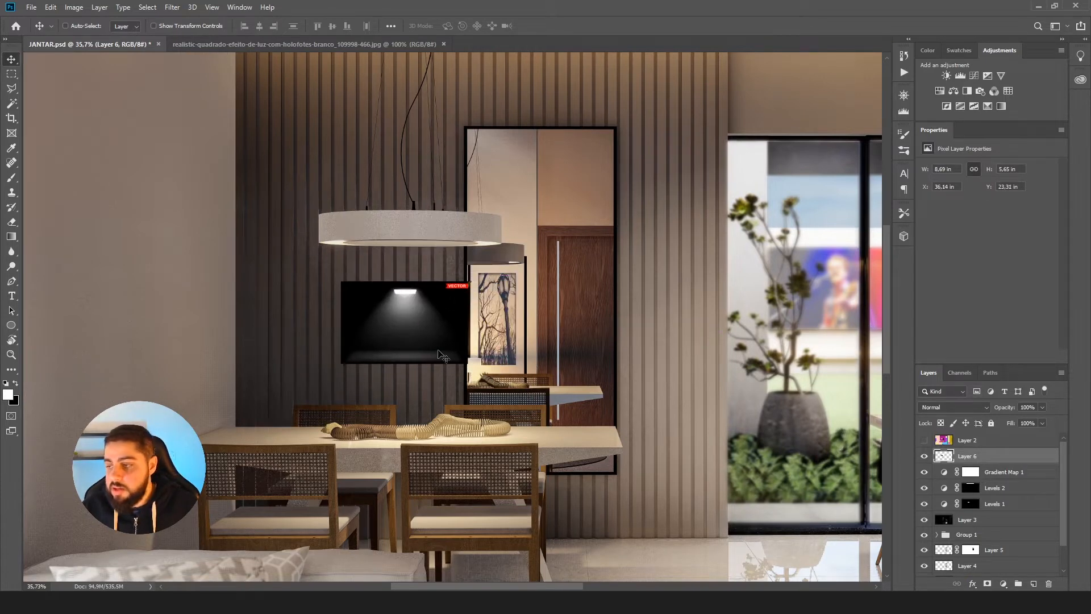
- Scale the pasted spotlight layer proportionally to about 283% and center its beam beneath the pendant lamp
key("ctrl")
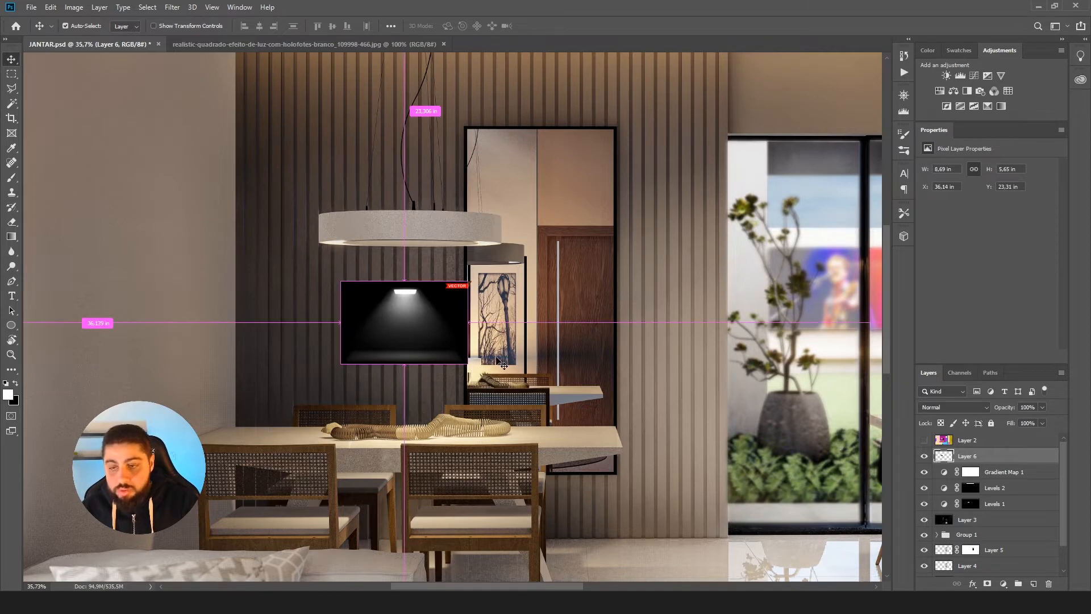
key("ctrl+t")
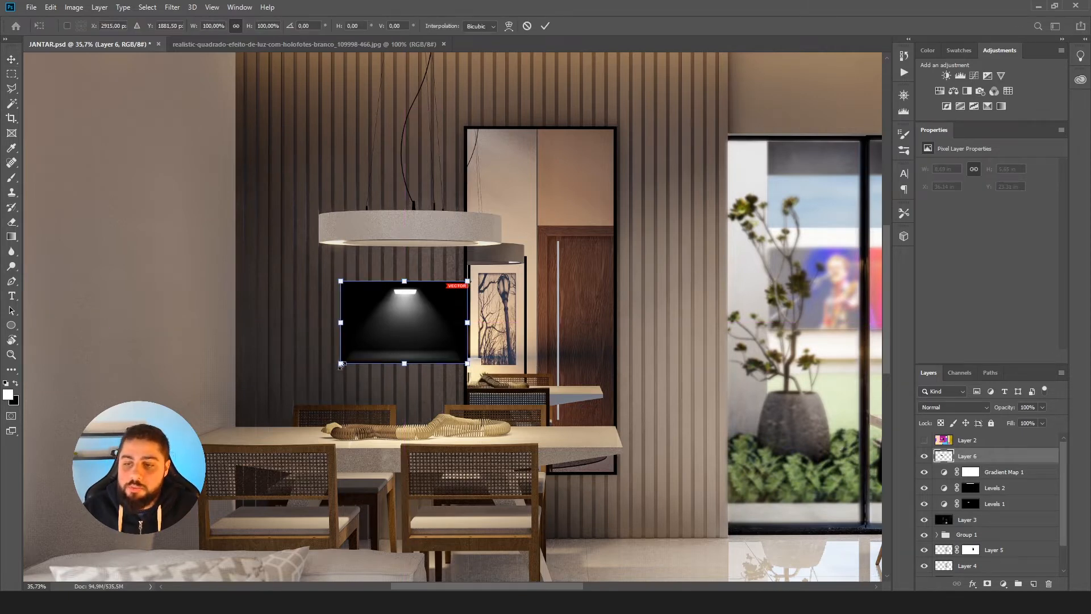
left_click_drag(340, 362, 212, 444)
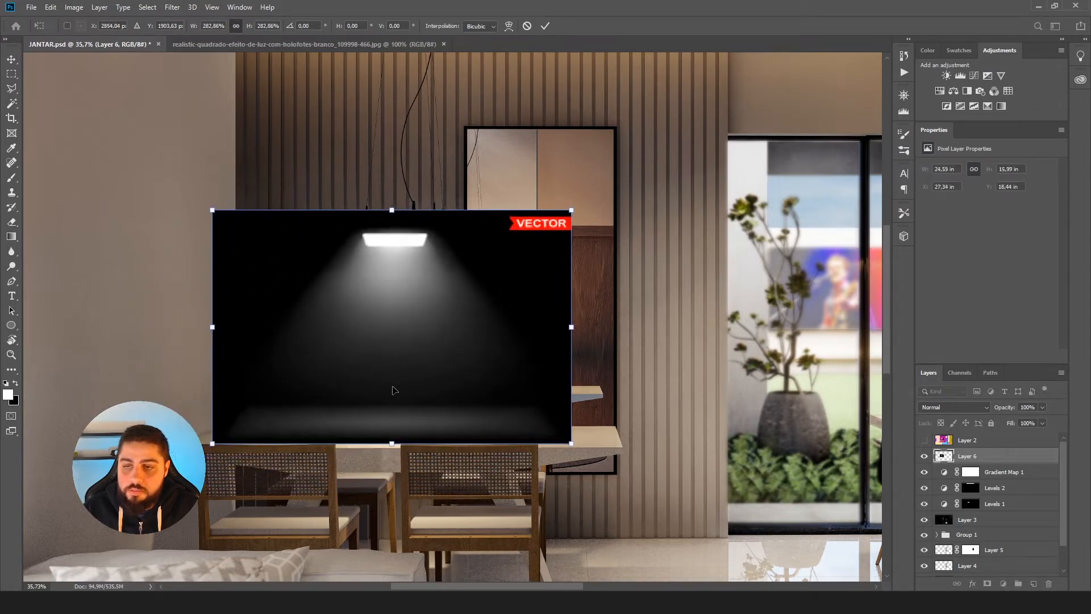
left_click_drag(396, 390, 398, 390)
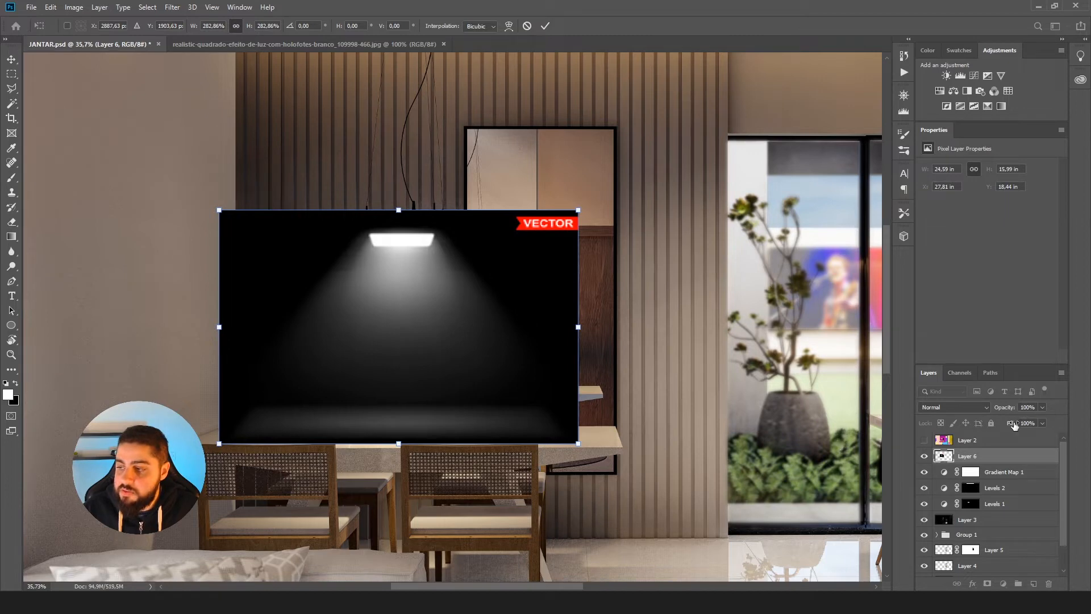
- Lower the spotlight layer's fill to 58%, and enlarge it to about 342% with its light source over the pendant lamp
left_click_drag(1011, 423, 990, 429)
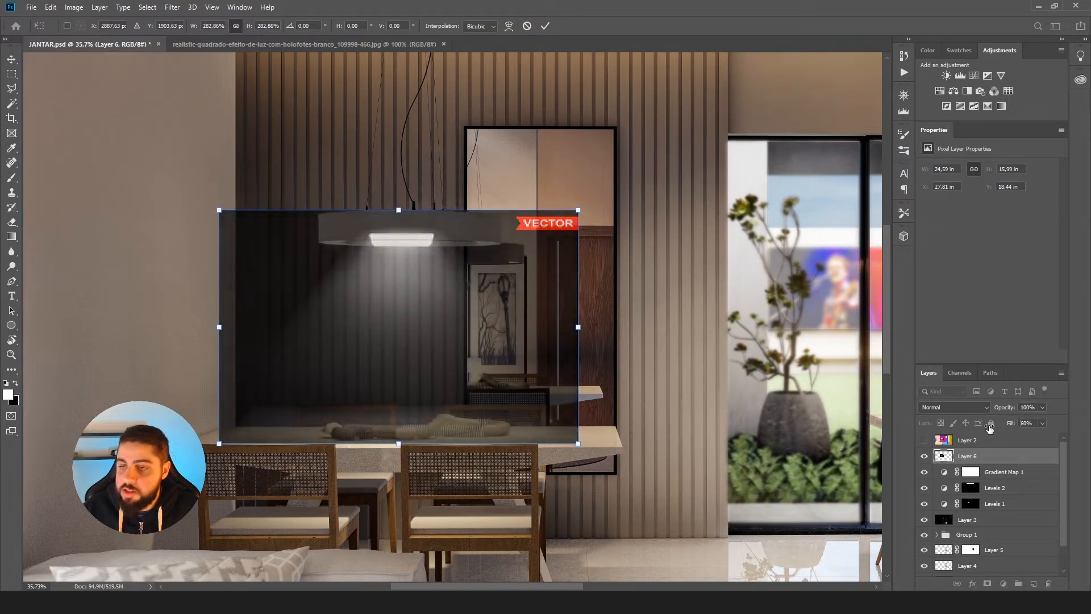
left_click_drag(446, 318, 457, 300)
left_click_drag(591, 428, 646, 463)
left_click_drag(549, 394, 521, 383)
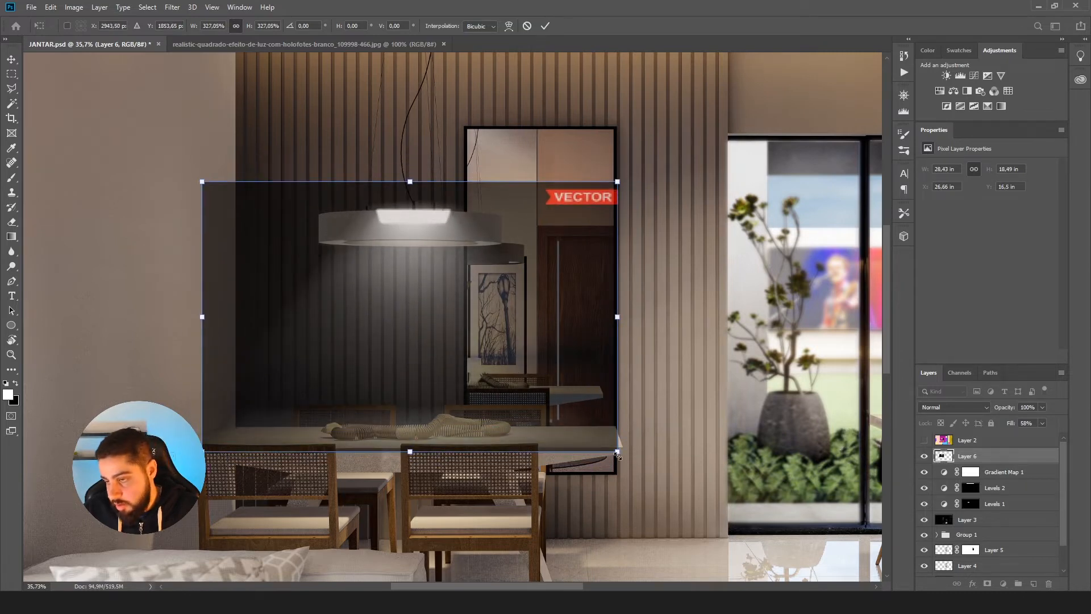
left_click_drag(617, 452, 636, 463)
left_click_drag(522, 380, 502, 377)
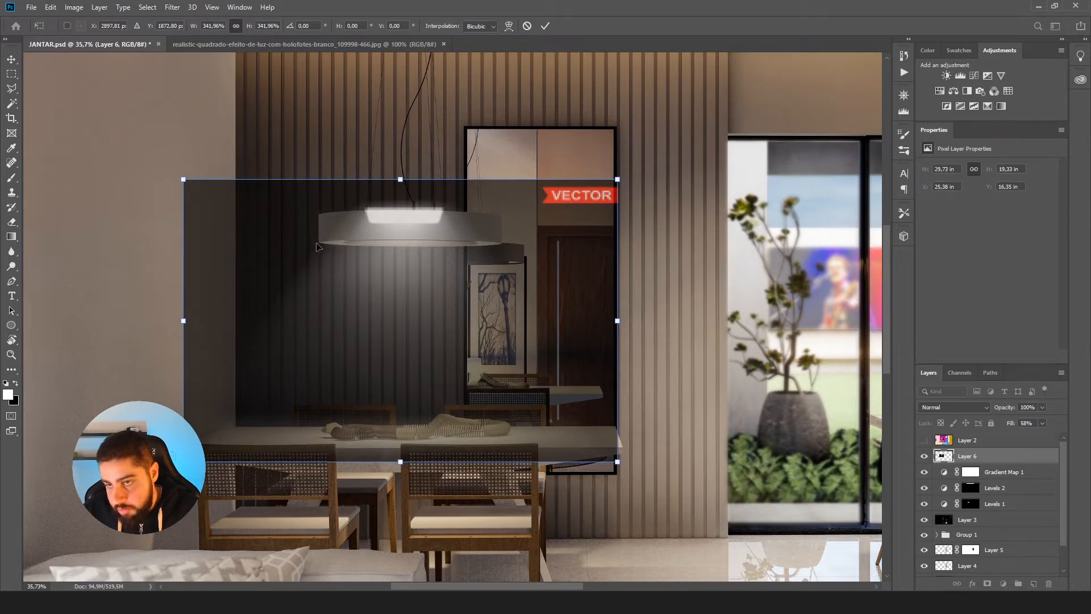
- Enlarge the spotlight layer proportionally to about 396% and realign its light source over the pendant lamp
left_click_drag(620, 463, 672, 495)
left_click_drag(566, 425, 537, 430)
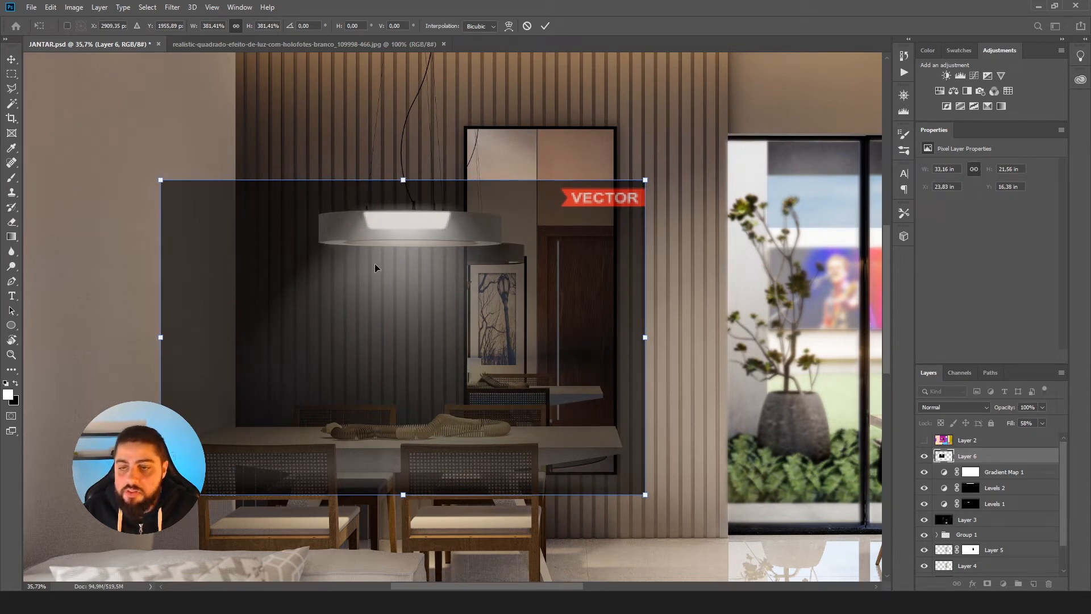
left_click_drag(645, 495, 667, 505)
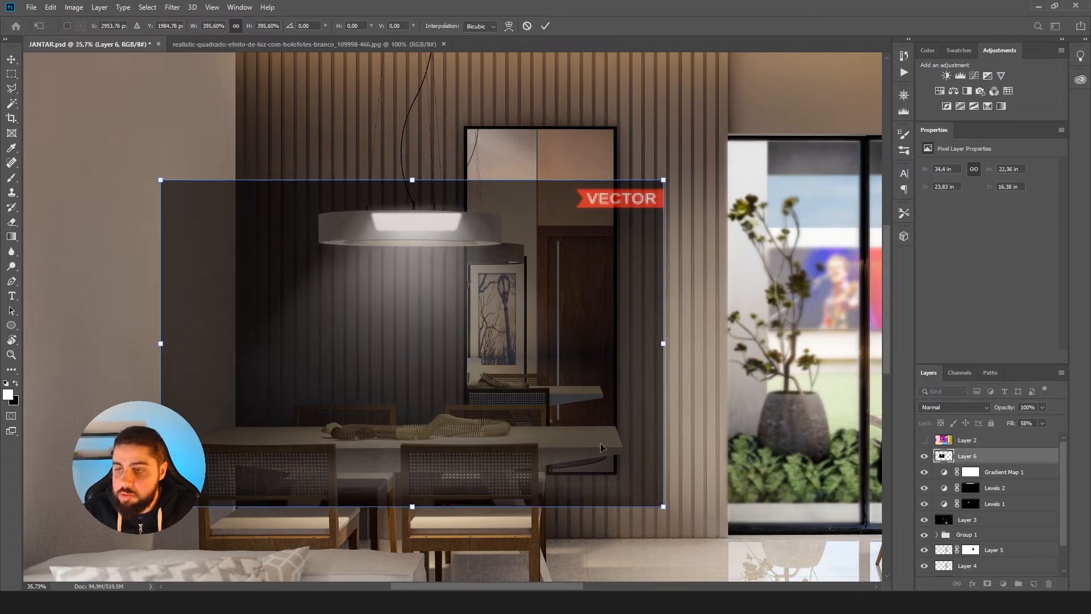
left_click_drag(596, 442, 588, 438)
scroll(409, 299, "up", 4)
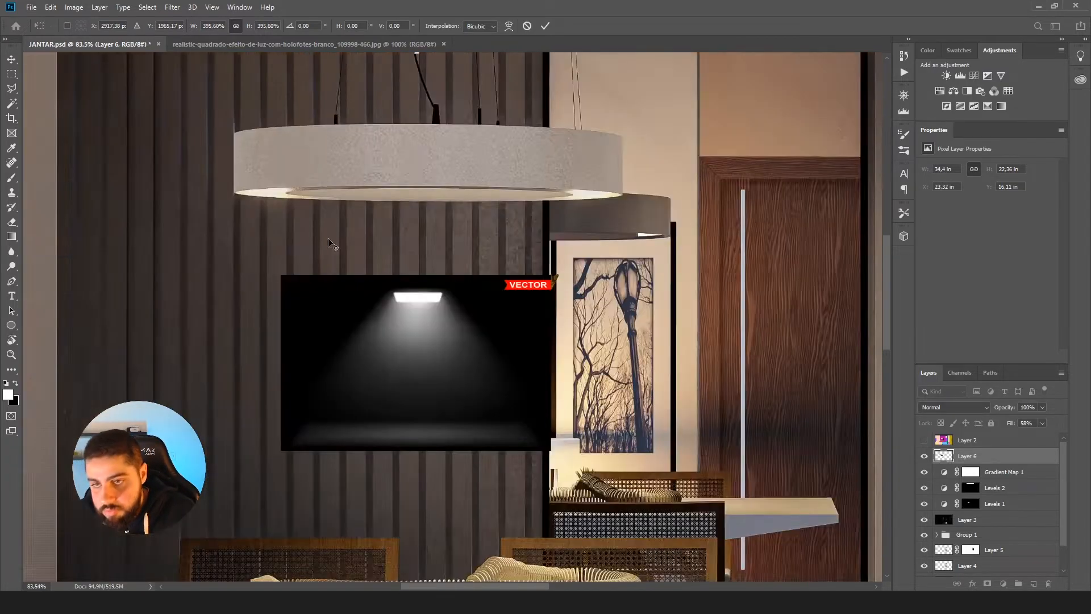
scroll(329, 239, "up", 2)
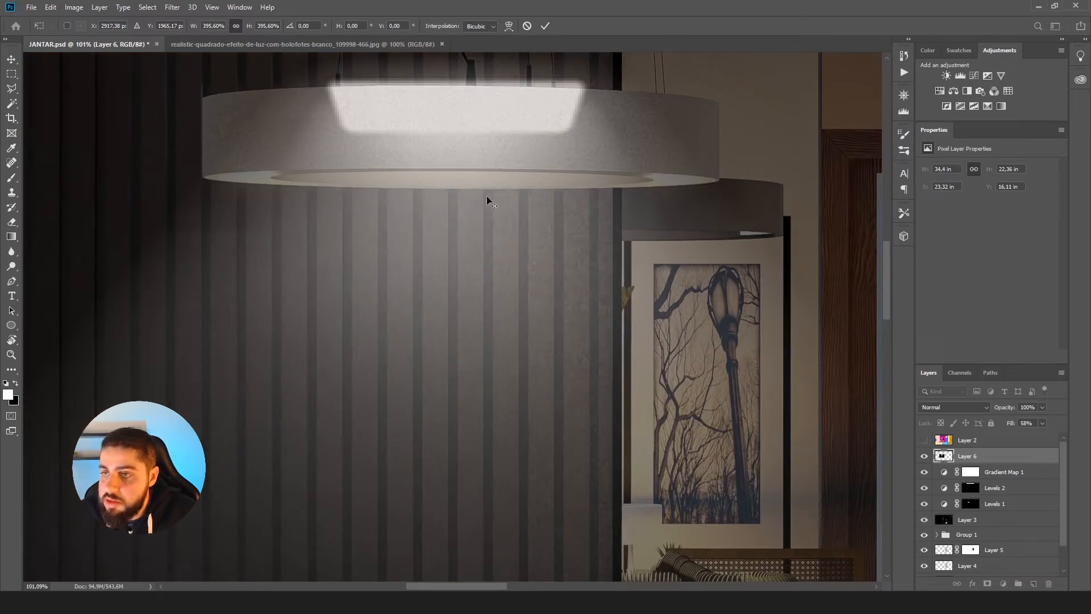
scroll(442, 226, "down", 4)
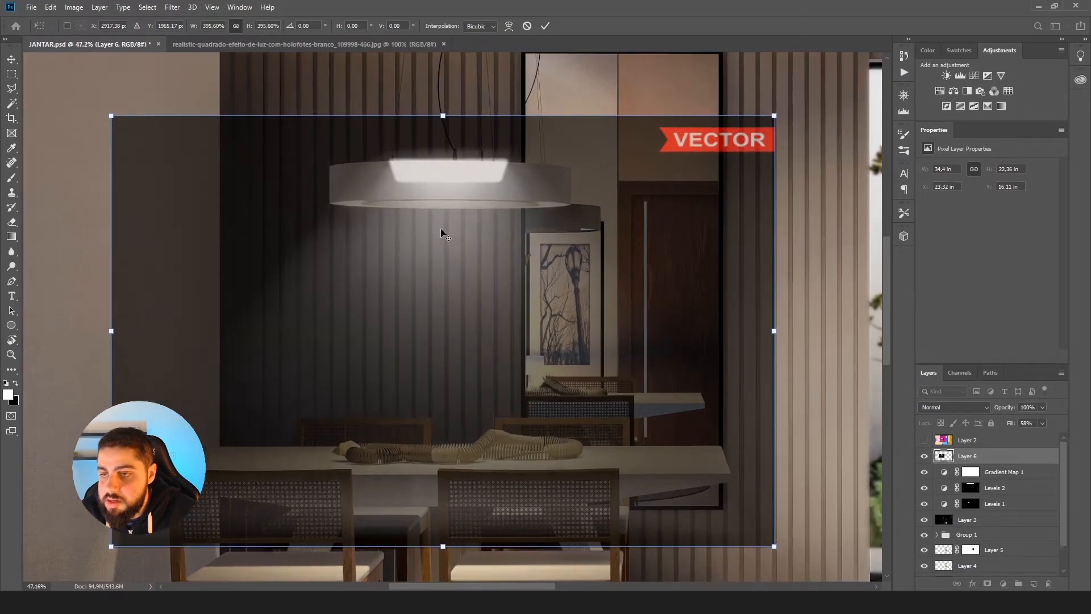
scroll(454, 226, "down", 2)
scroll(511, 216, "up", 2)
scroll(511, 223, "down", 1)
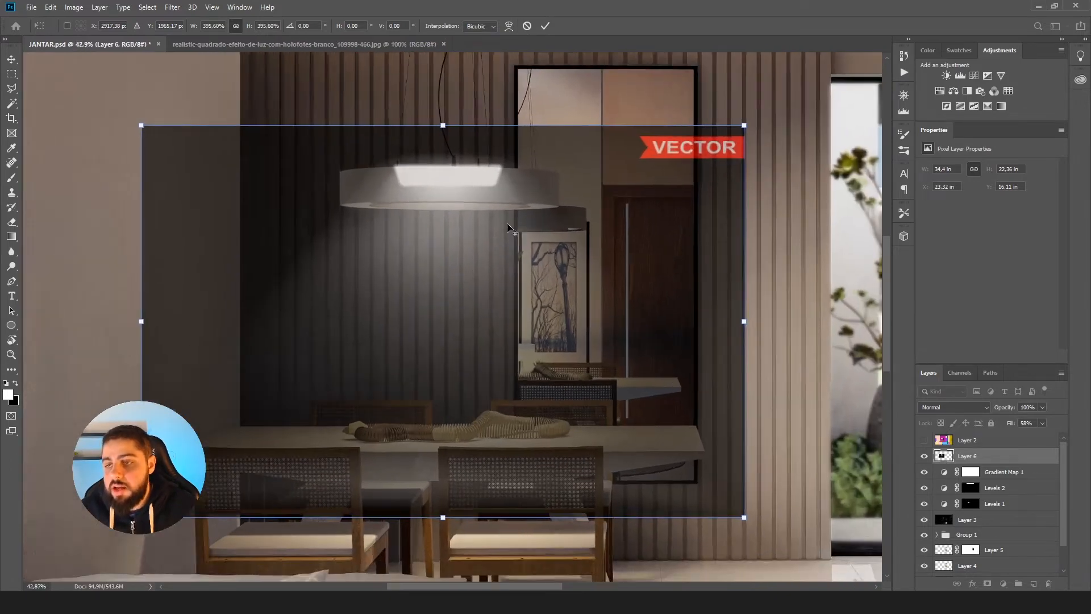
scroll(507, 222, "up", 1)
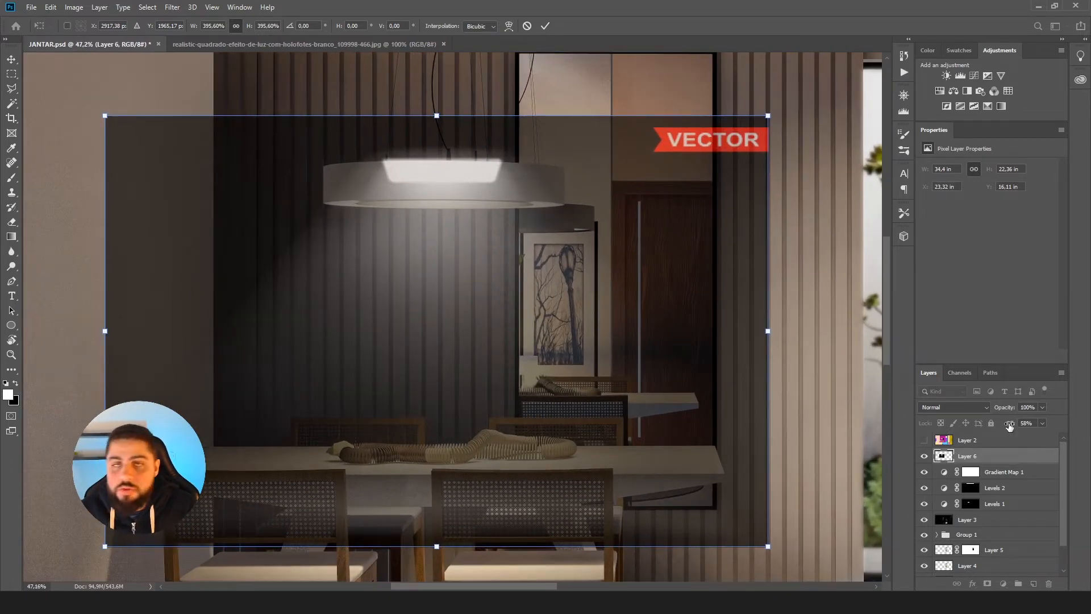
- Raise the spotlight layer's fill to 100%, apply its transform, and set its blend mode to Screen
left_click_drag(1010, 426, 1087, 449)
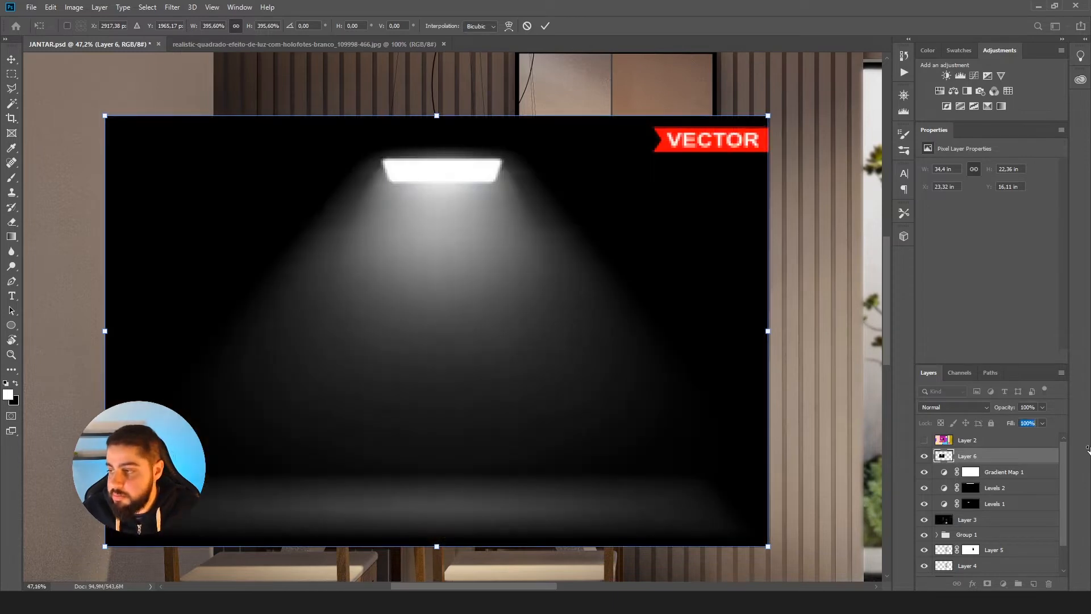
left_click(547, 26)
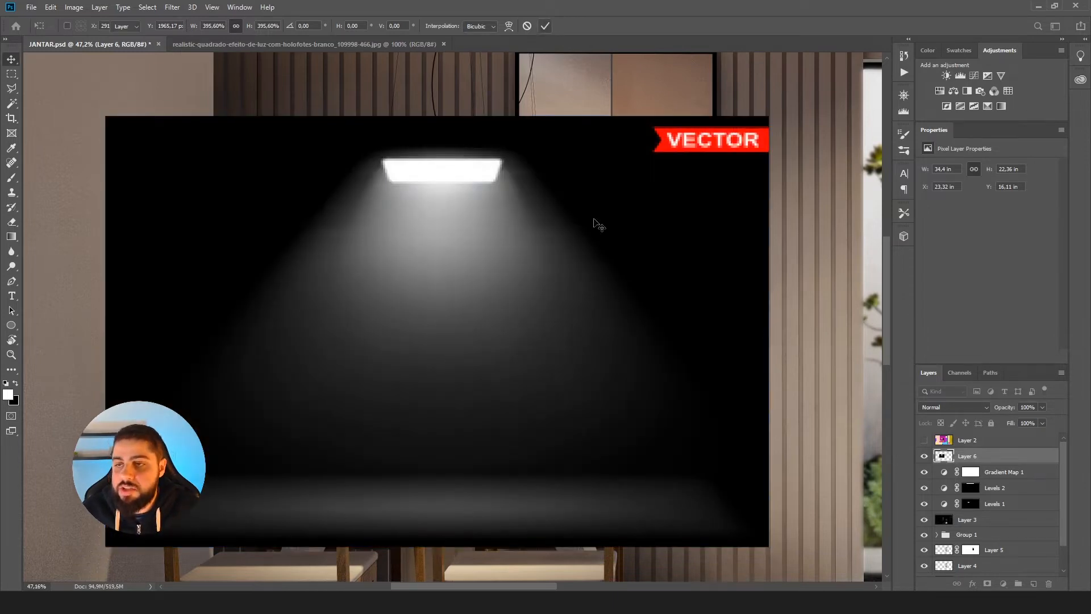
scroll(355, 296, "down", 4)
scroll(355, 308, "up", 3)
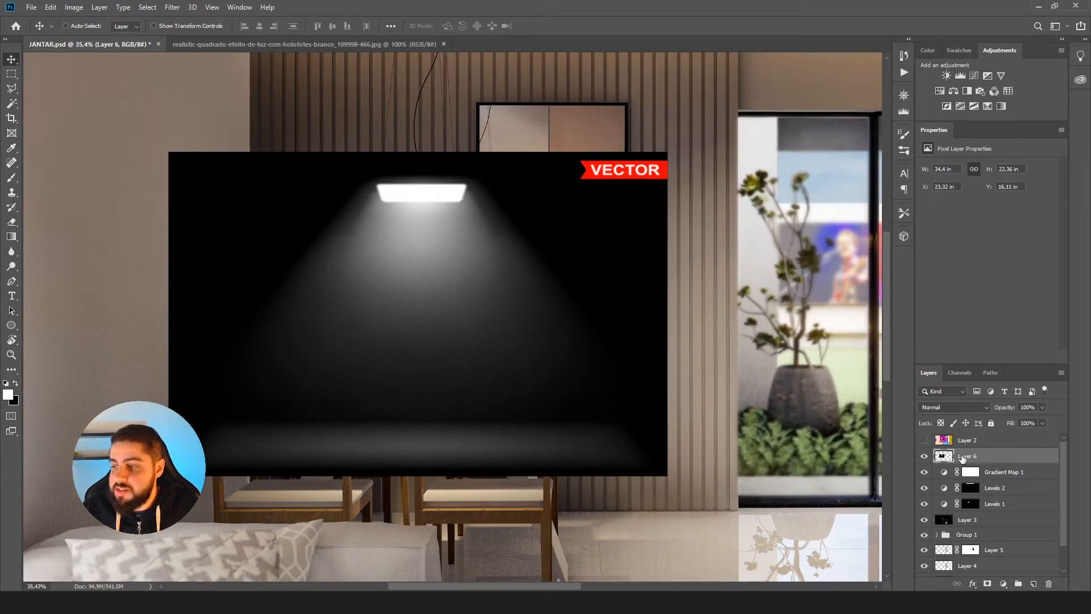
left_click(941, 408)
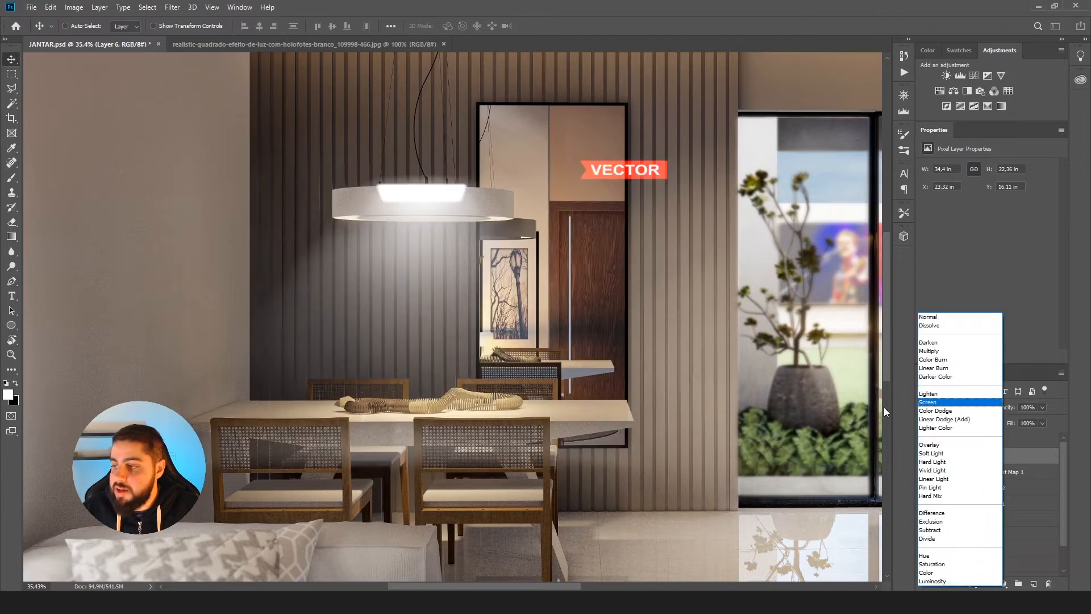
left_click(932, 405)
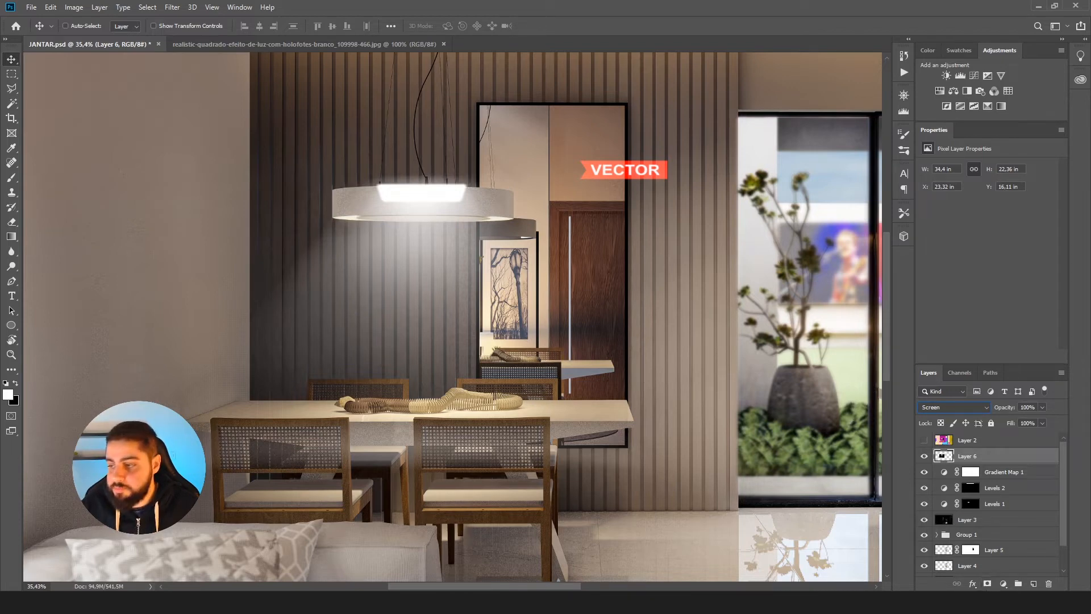
- Add a layer mask to the spotlight layer and target the mask with black as the foreground color
left_click(988, 583)
key("x")
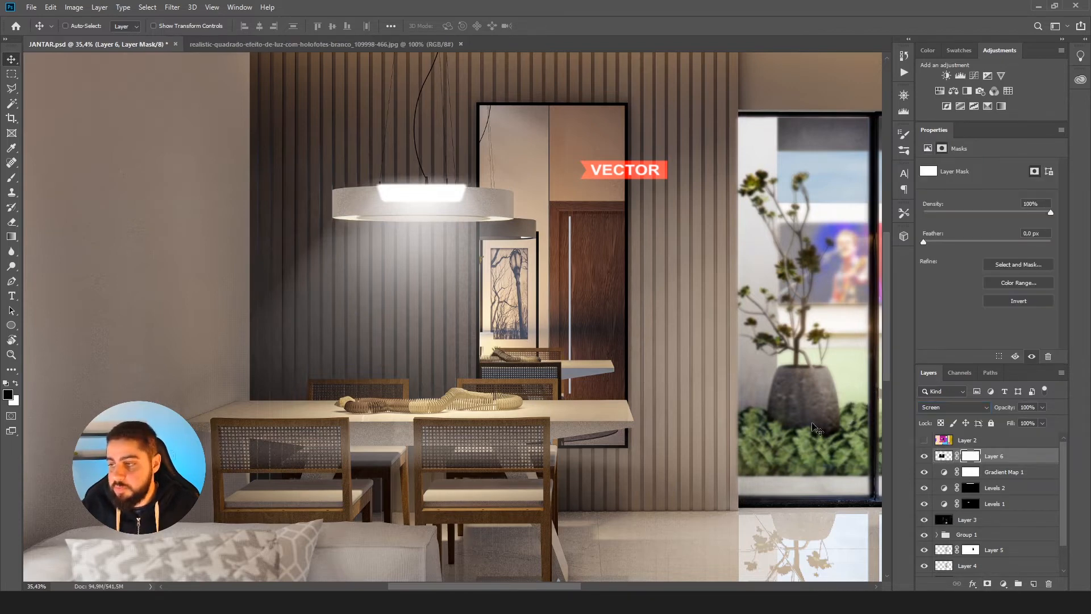
left_click(946, 461)
left_click(973, 459)
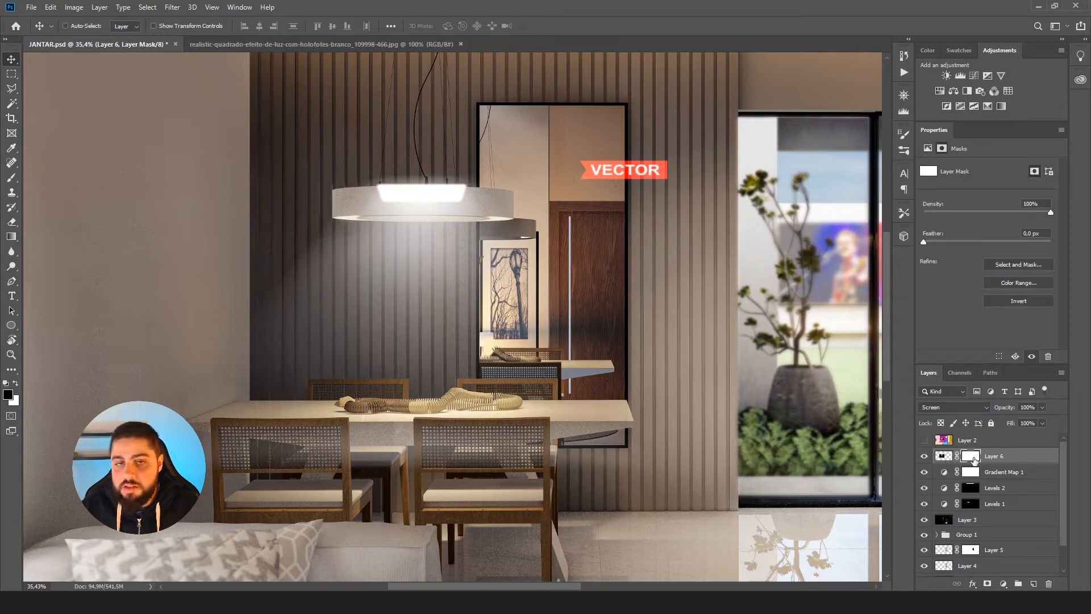
- Activate the Brush tool with the Soft Round brush at 0% hardness and 20% flow
left_click(13, 179)
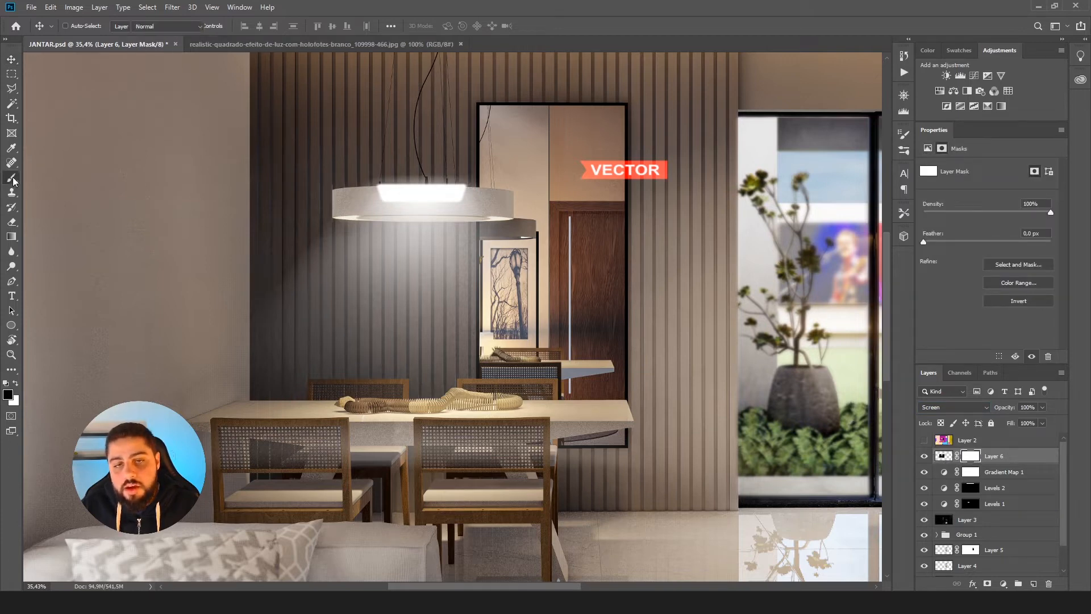
left_click(68, 27)
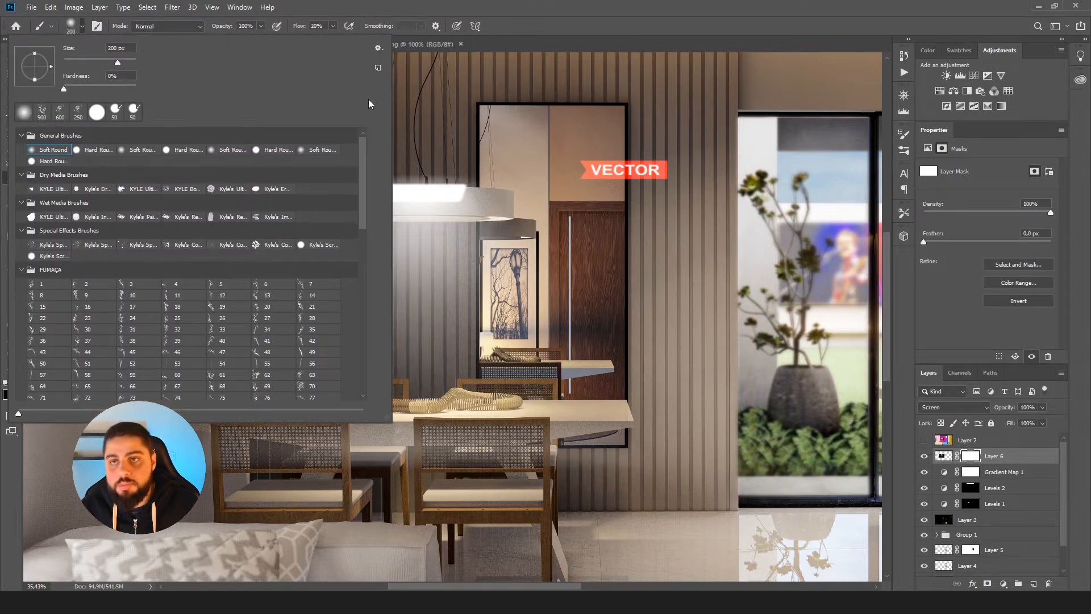
left_click(321, 26)
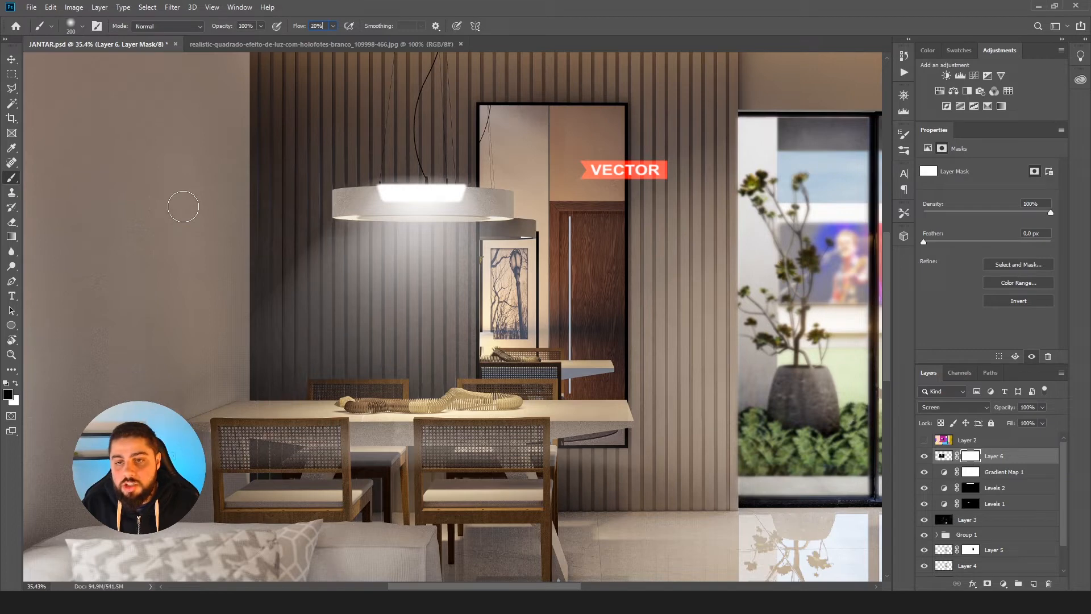
left_click(212, 192)
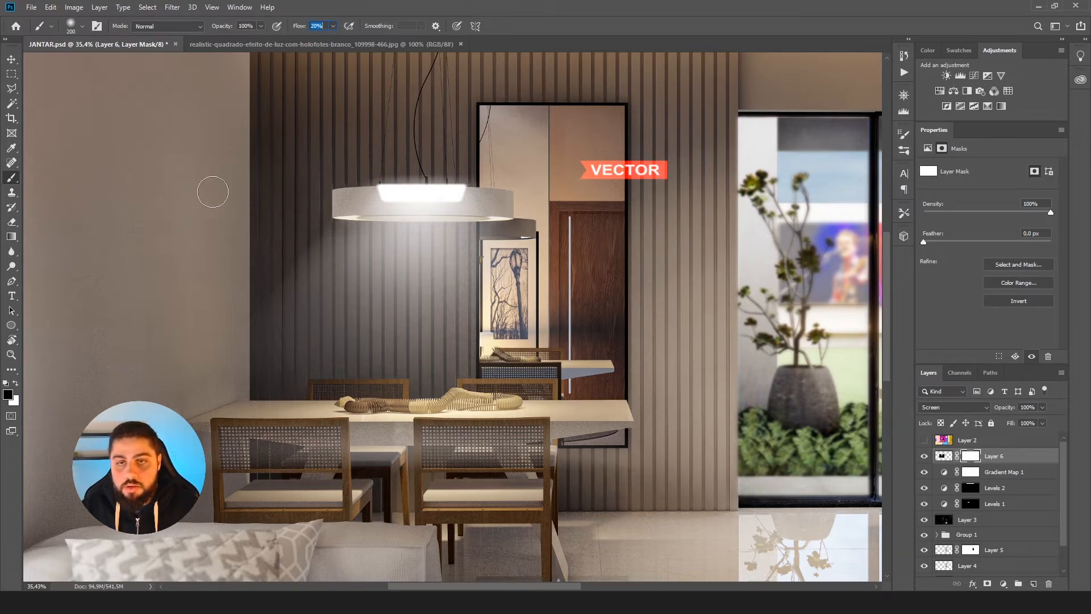
- Try out several larger and smaller brush sizes over the wall
key("bracketright")
key("bracketright")
key("bracketright")
key("bracketright")
key("bracketright")
key("bracketright")
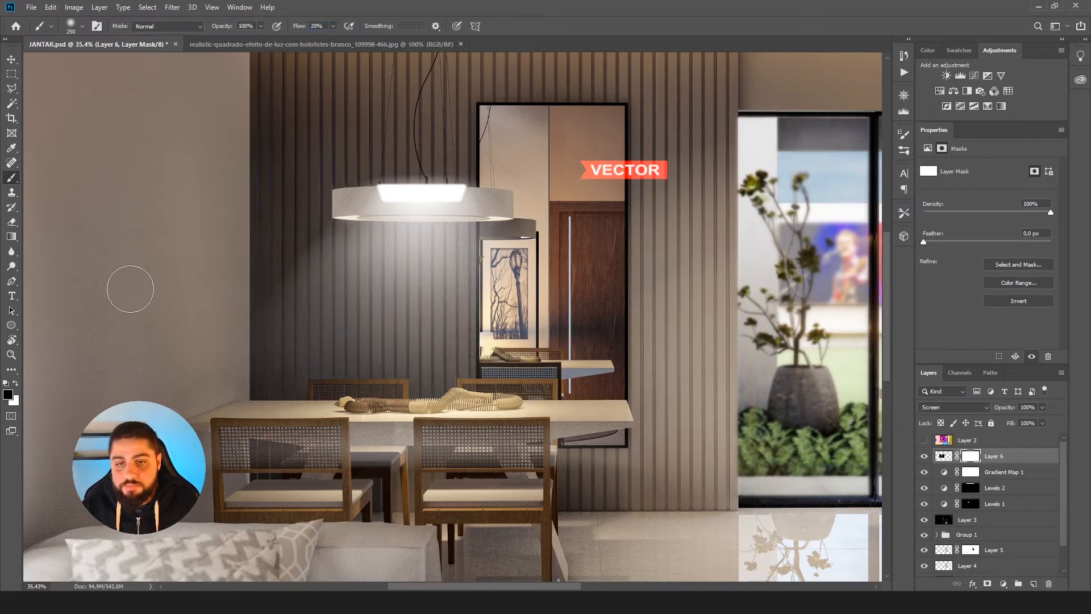
key("bracketleft")
key("bracketleft")
key("bracketleft")
key("bracketleft")
key("bracketleft")
key("bracketleft")
key("bracketright")
key("bracketright")
key("bracketright")
key("bracketright")
key("bracketright")
key("bracketright")
key("bracketright")
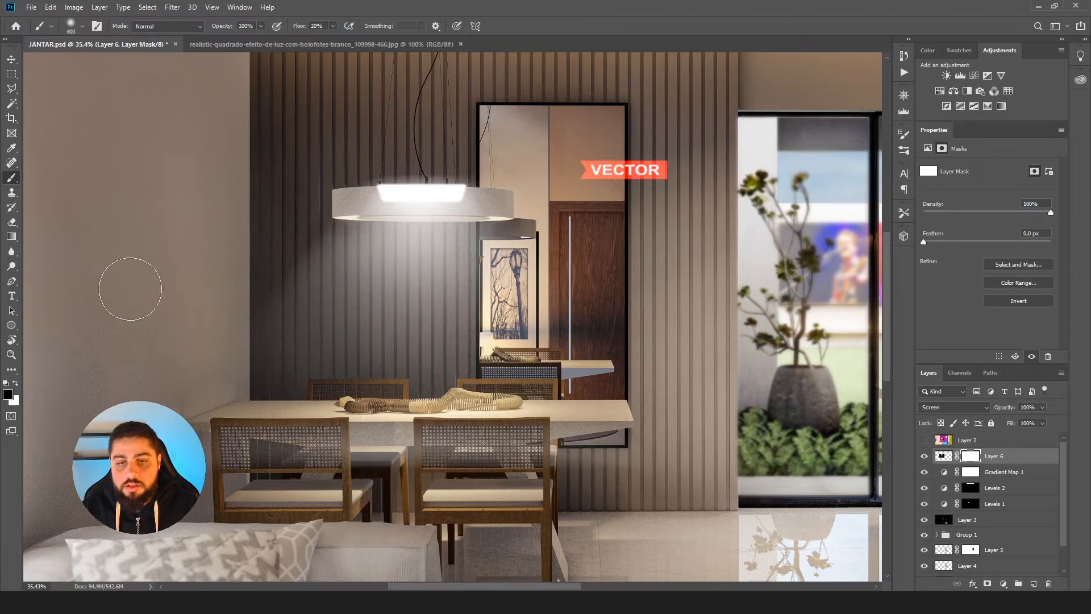
key("bracketleft")
key("bracketleft")
key("bracketleft")
key("bracketleft")
key("bracketright")
key("bracketright")
key("bracketright")
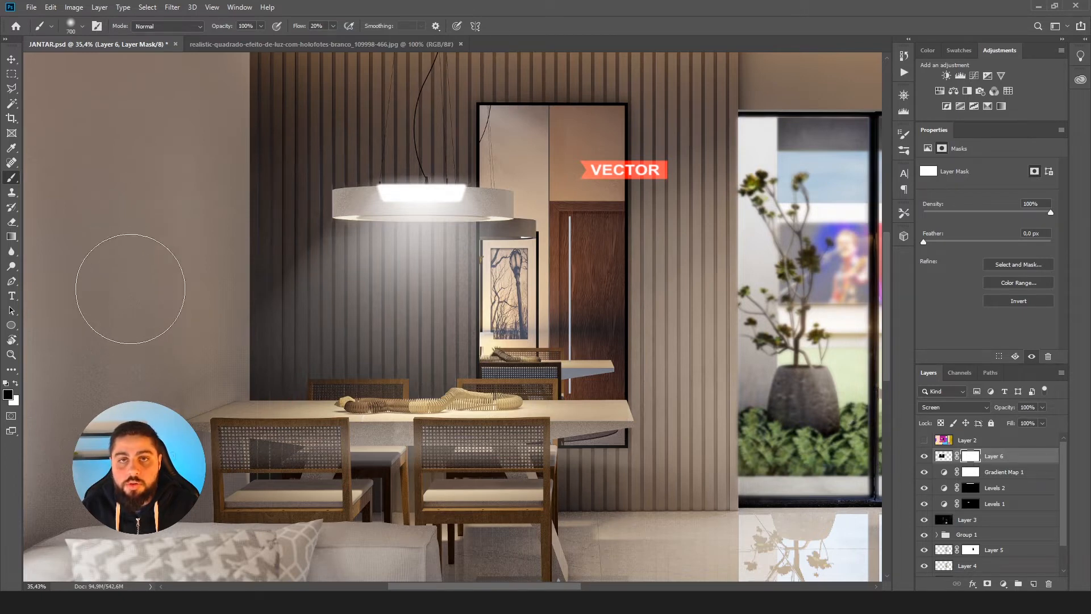
key("bracketleft")
key("bracketleft")
key("bracketleft")
key("bracketleft")
key("bracketright")
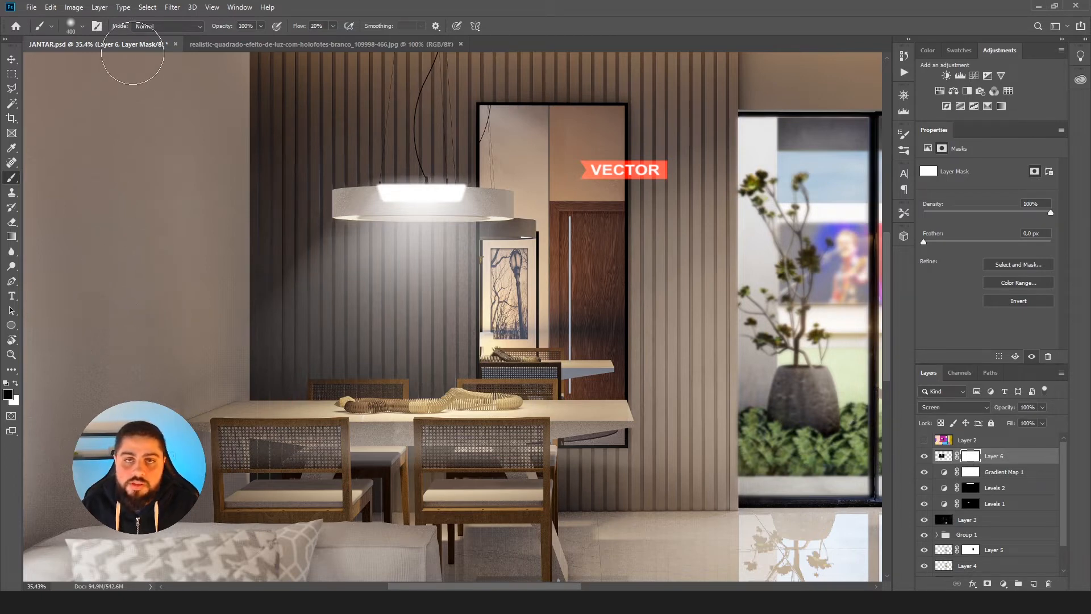
- Set the brush size to 354 px and paint the mask to hide the bright light panel and the VECTOR label
left_click(82, 26)
mouse_move(127, 63)
left_mouse_down()
mouse_move(102, 63)
mouse_move(124, 63)
left_mouse_up()
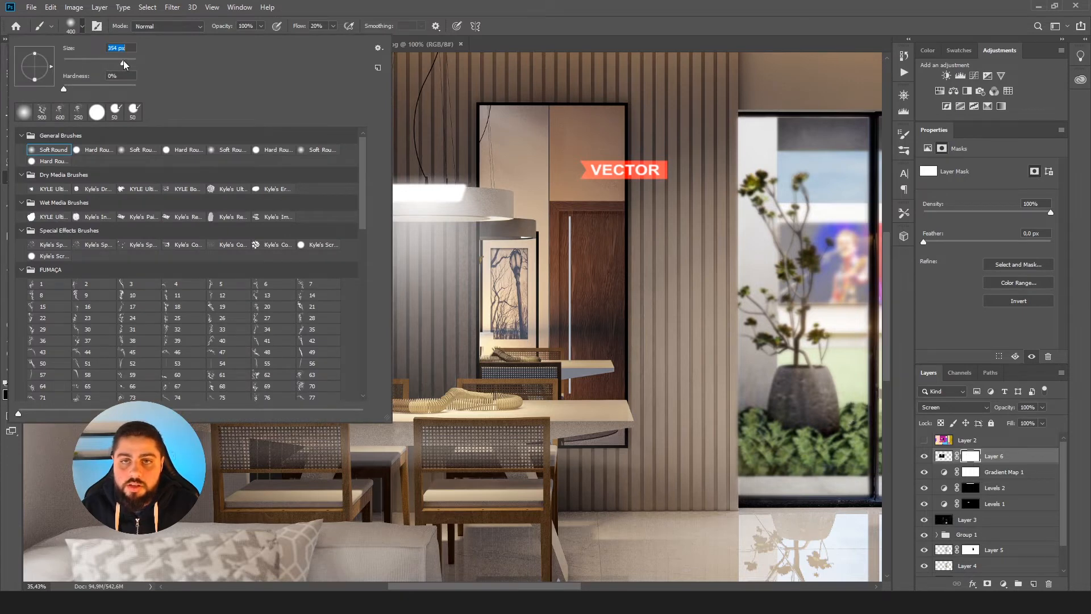
left_click(452, 119)
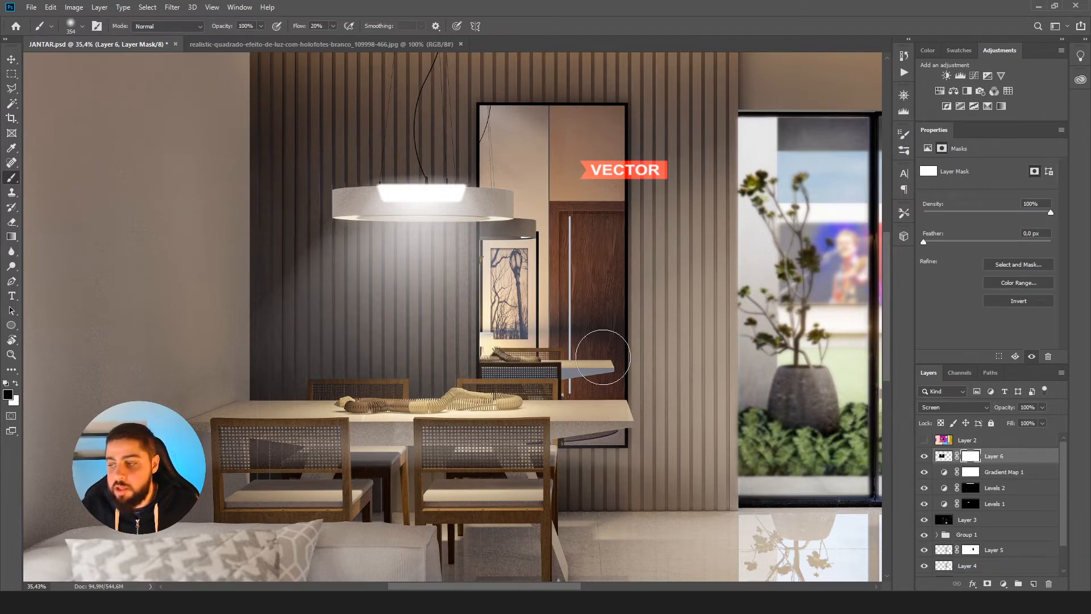
mouse_move(483, 171)
left_mouse_down()
mouse_move(396, 172)
mouse_move(503, 165)
mouse_move(333, 180)
mouse_move(499, 168)
mouse_move(468, 160)
mouse_move(460, 169)
mouse_move(471, 181)
mouse_move(503, 184)
mouse_move(428, 173)
mouse_move(486, 167)
mouse_move(414, 203)
mouse_move(468, 150)
left_mouse_up()
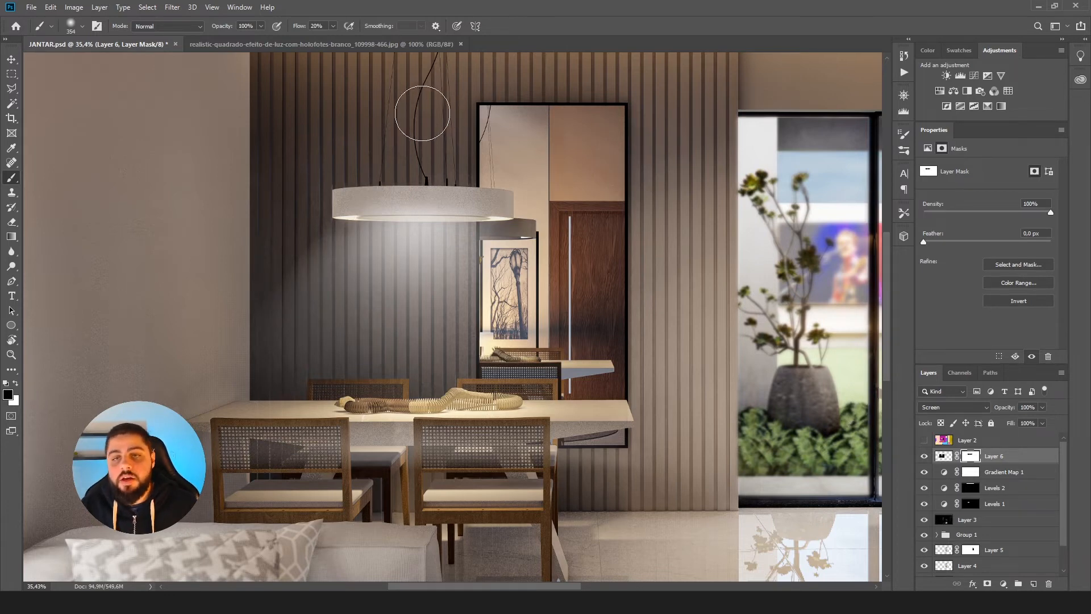
- Select the pendant lampshade and the area around it with the Polygonal Lasso tool, following the shade's lower front edge
left_click(11, 88)
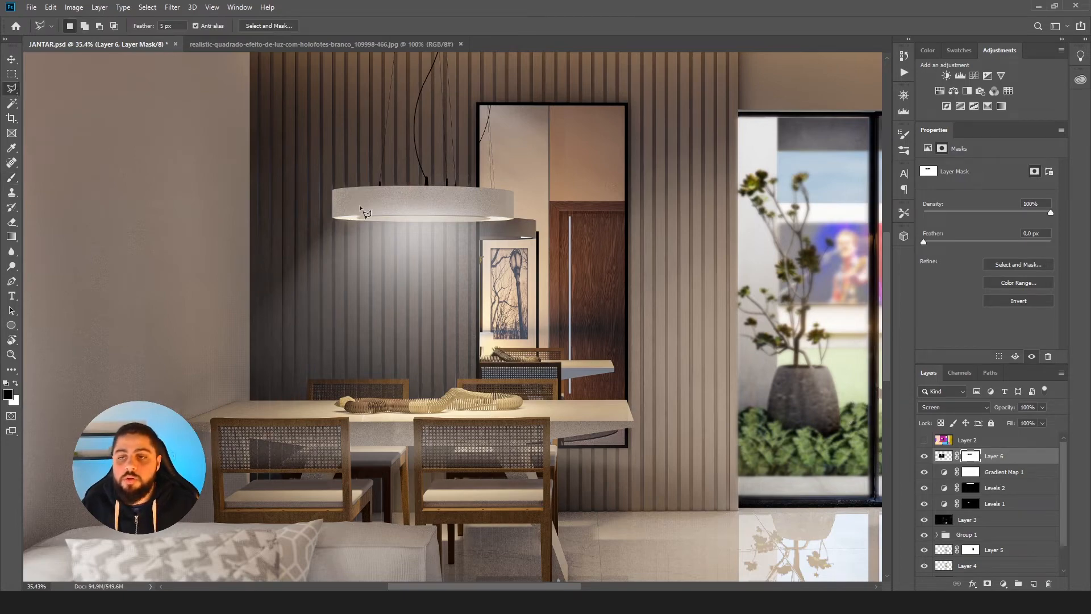
scroll(370, 197, "up", 1)
scroll(364, 196, "up", 5)
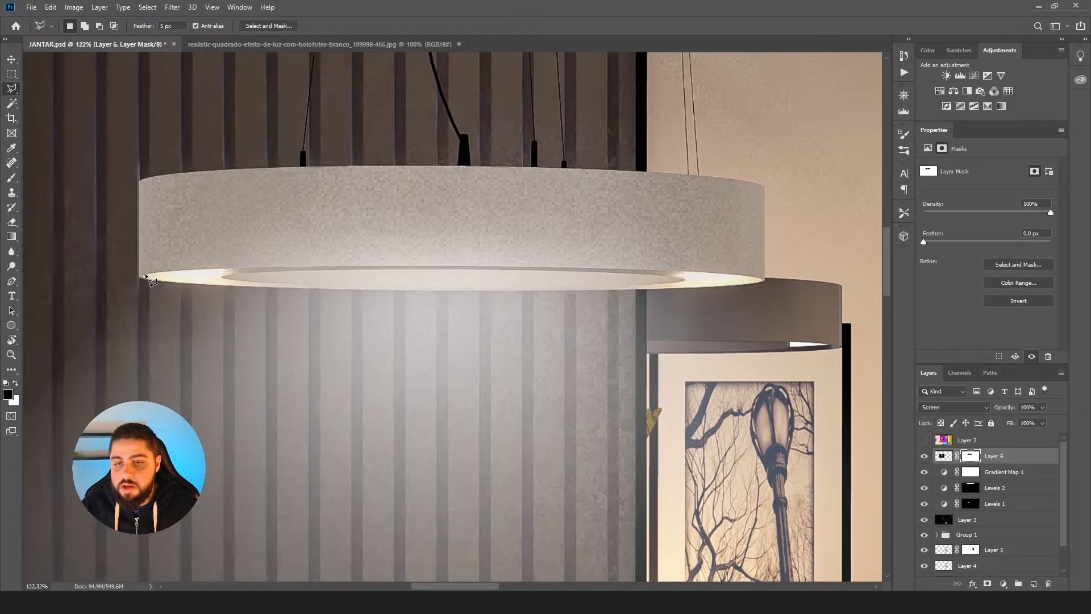
left_click(170, 272)
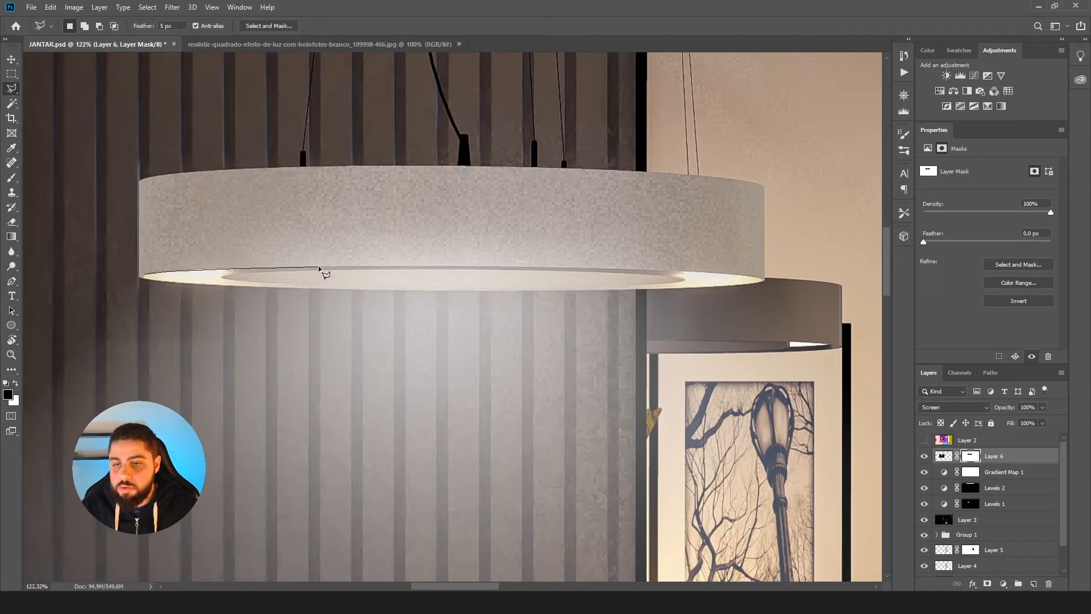
left_click(447, 265)
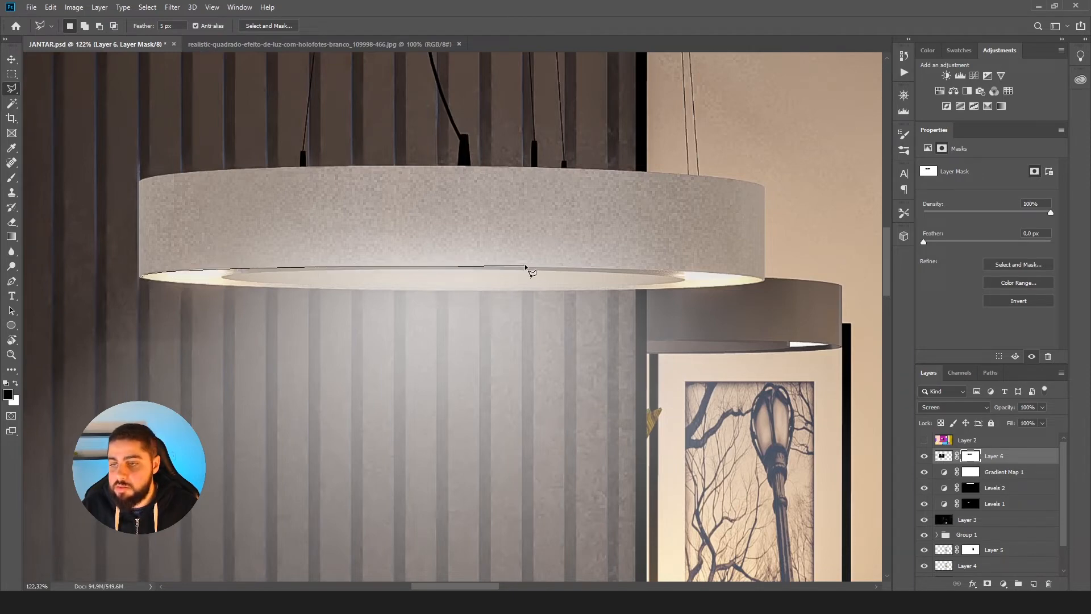
left_click(629, 267)
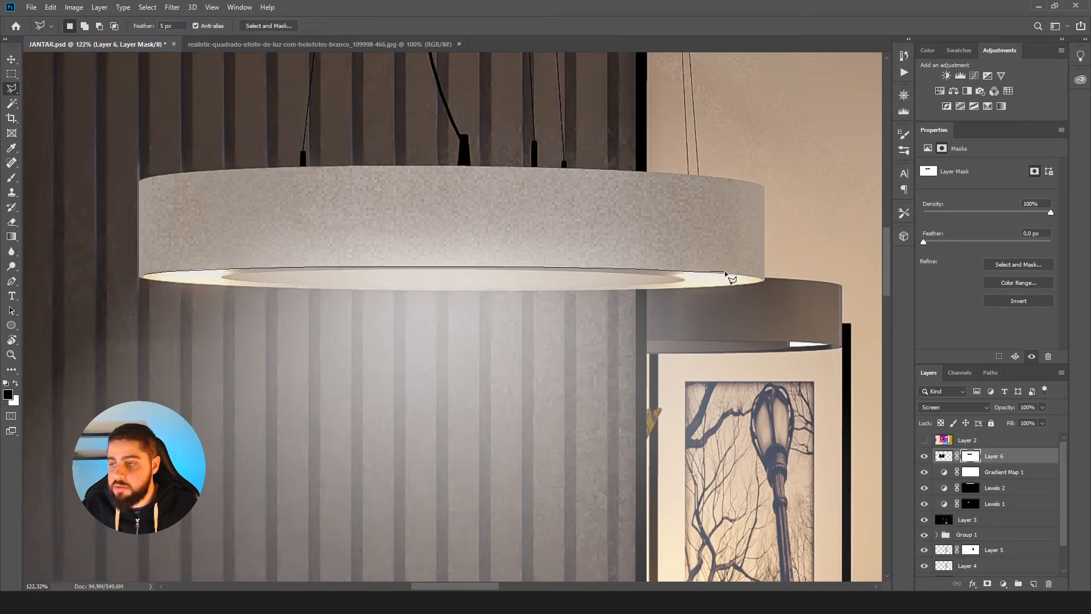
scroll(767, 281, "right", 3)
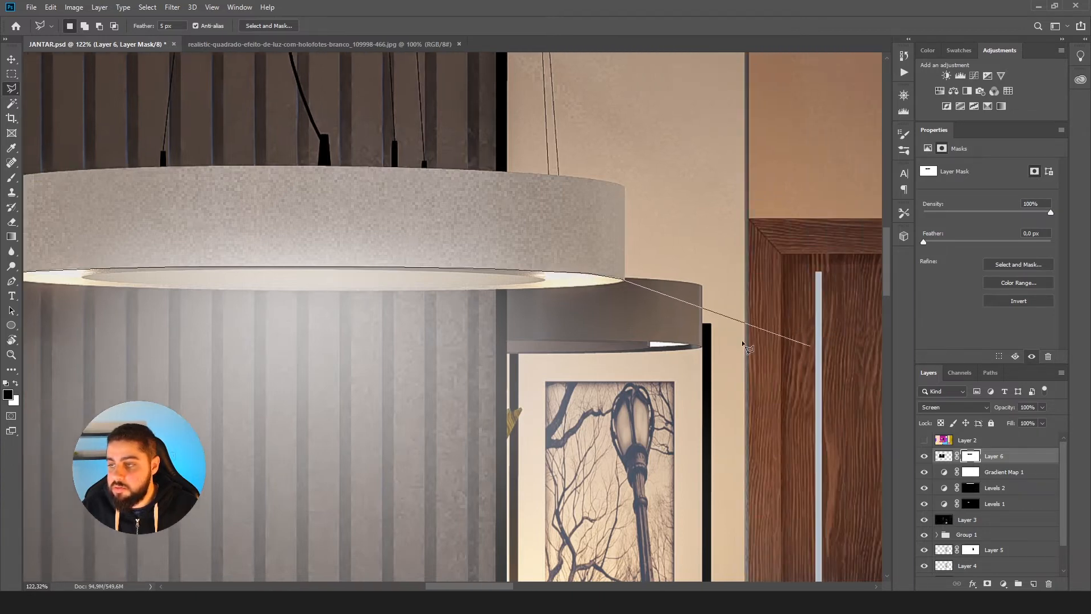
left_click(747, 319)
left_click(761, 230)
left_click(742, 164)
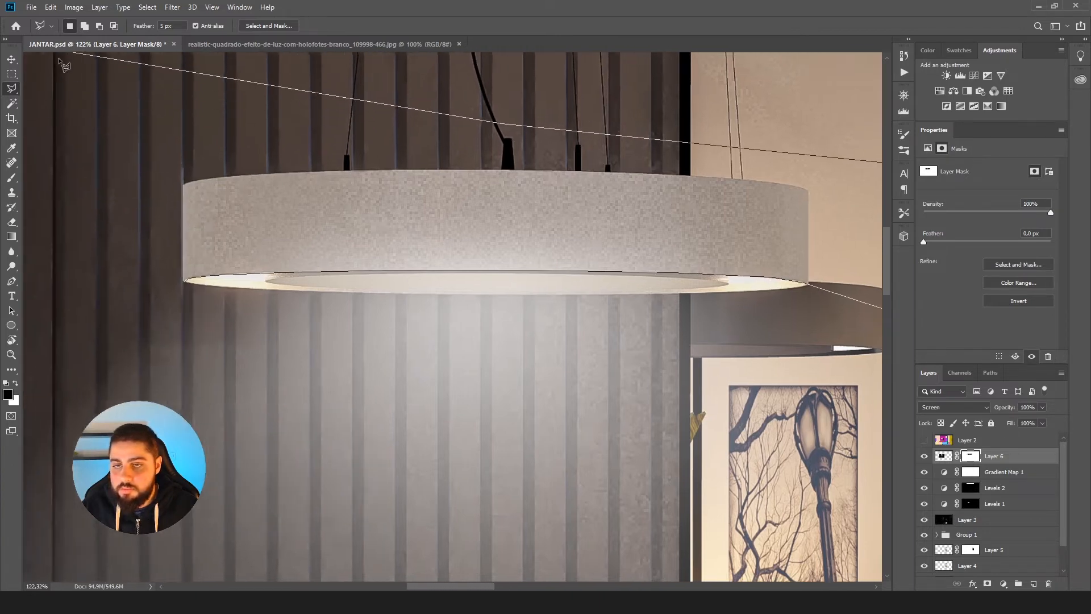
left_click(58, 69)
left_click(45, 116)
left_click(56, 209)
left_click(103, 273)
left_click(186, 283)
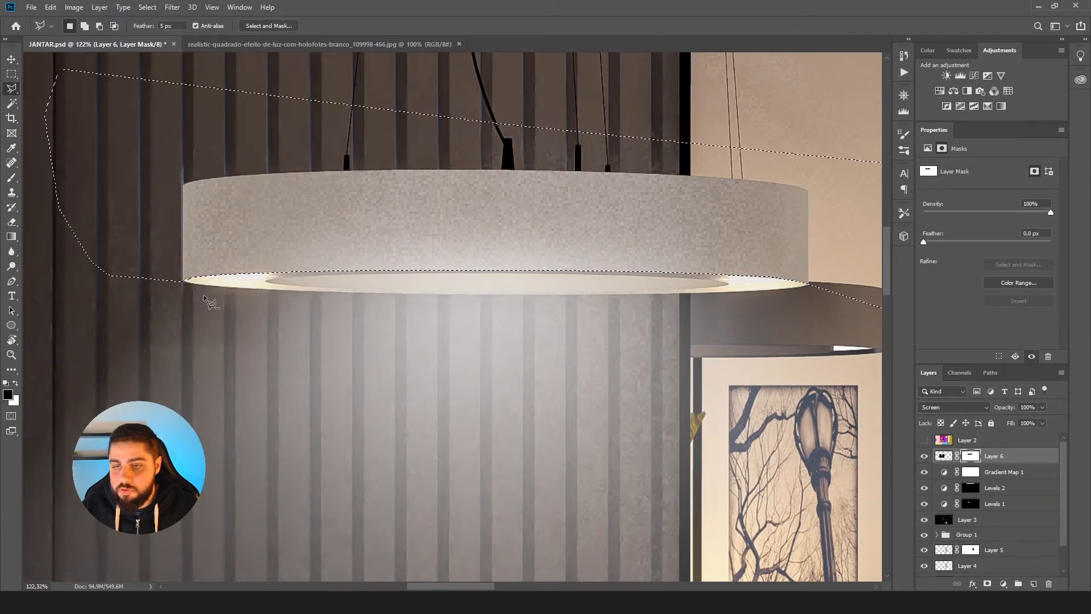
- Switch back to the Brush tool and set its flow to 100% for masking inside the lampshade selection
scroll(308, 261, "down", 9)
scroll(341, 250, "up", 5)
key("b")
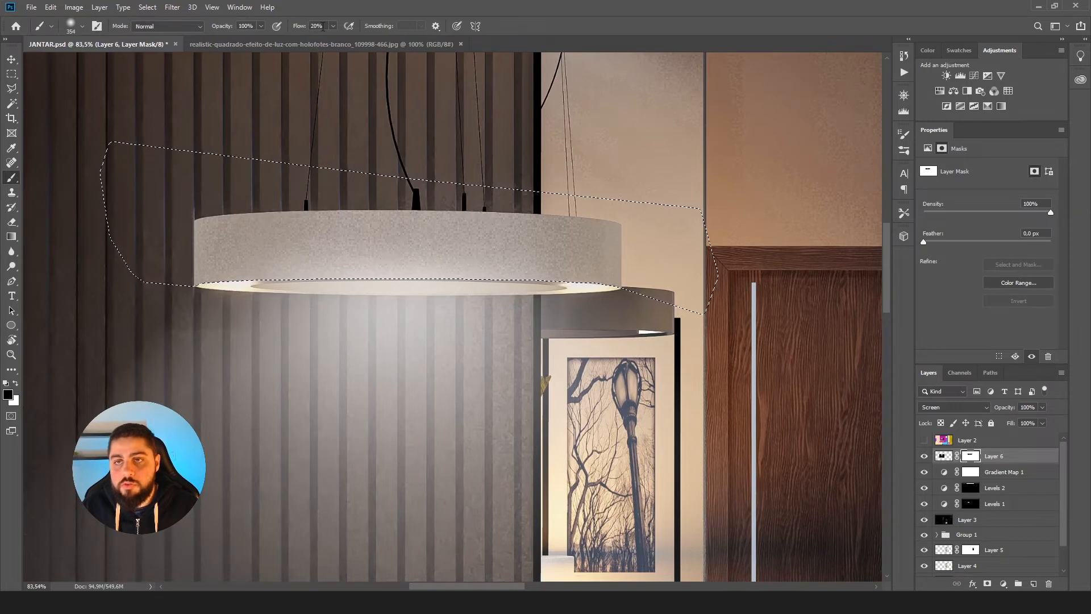
left_click(316, 26)
type("100")
key("Return")
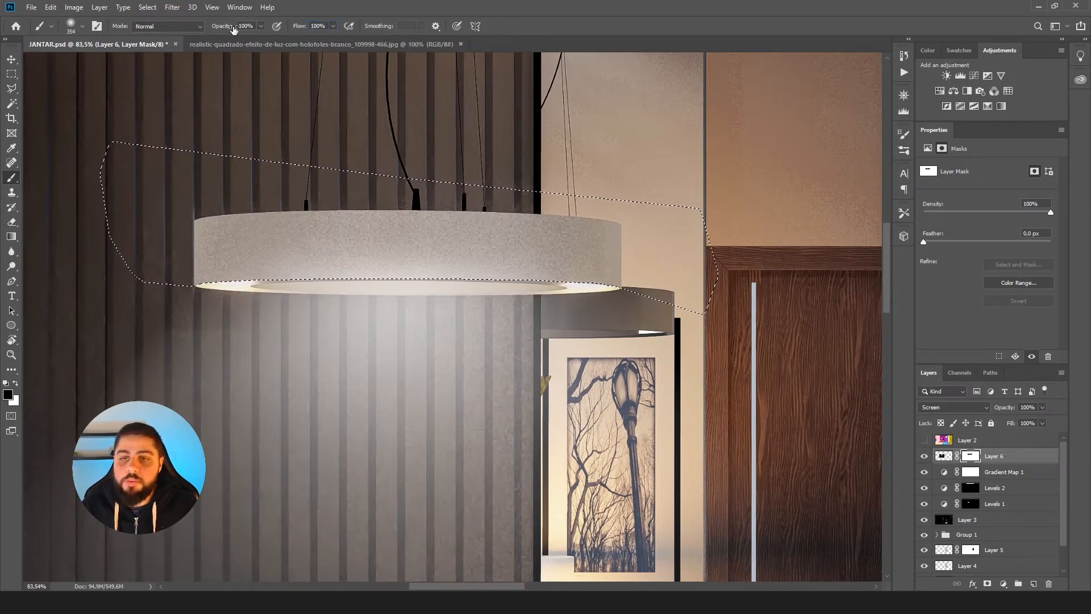
- Paint the layer mask inside the selection to remove the light over the pendant lampshade, and deselect the area
mouse_move(647, 220)
left_mouse_down()
mouse_move(271, 229)
mouse_move(239, 255)
mouse_move(586, 254)
mouse_move(512, 283)
left_mouse_up()
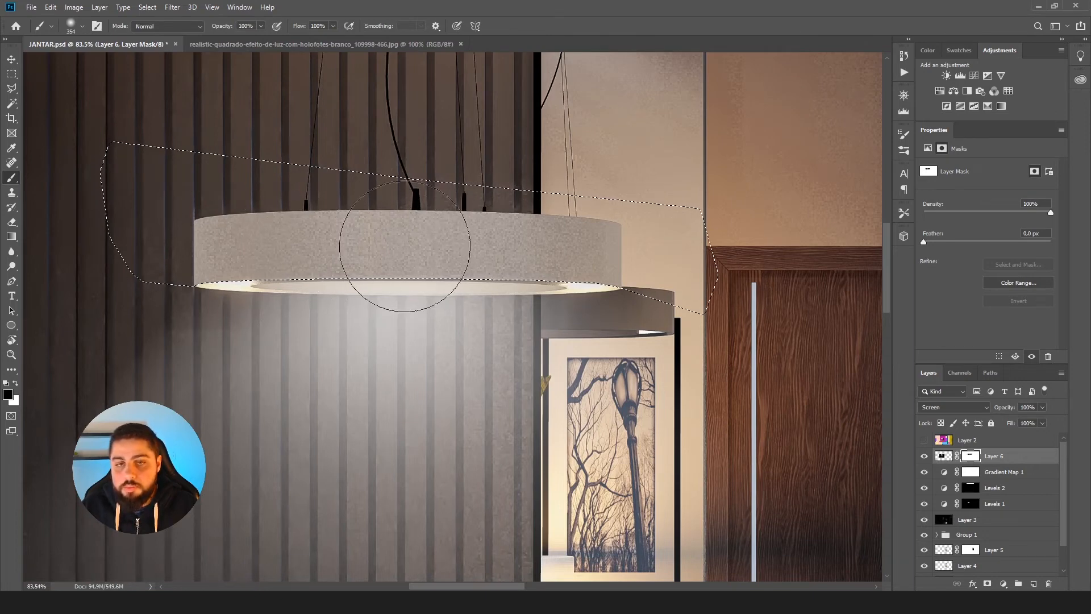
key("v")
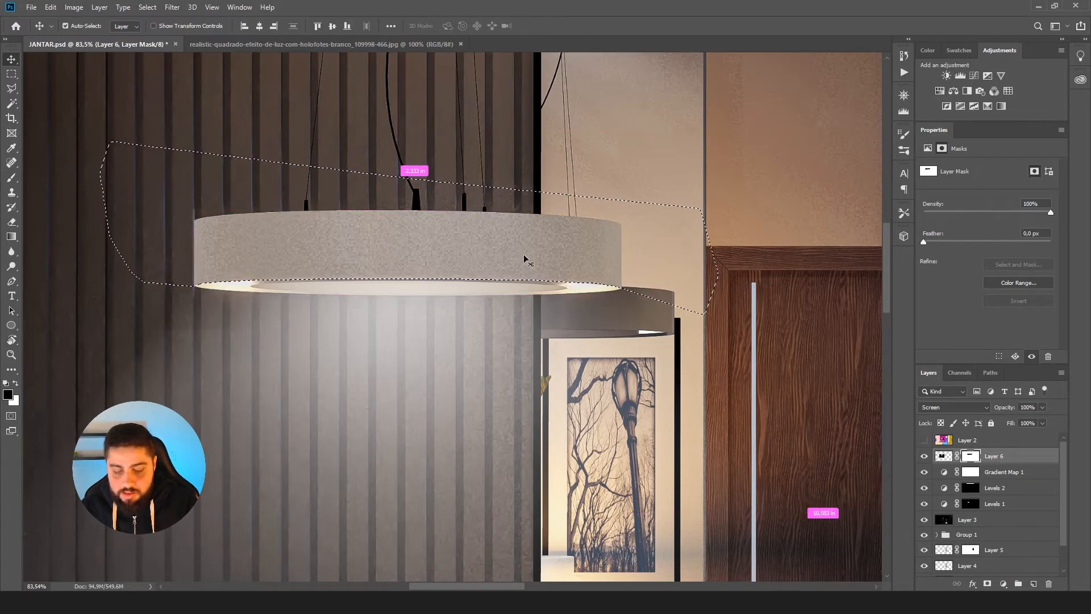
key("ctrl+d")
- Examine the masked light beam under the pendant lamp, both close up and across the whole dining room scene
scroll(398, 298, "down", 5)
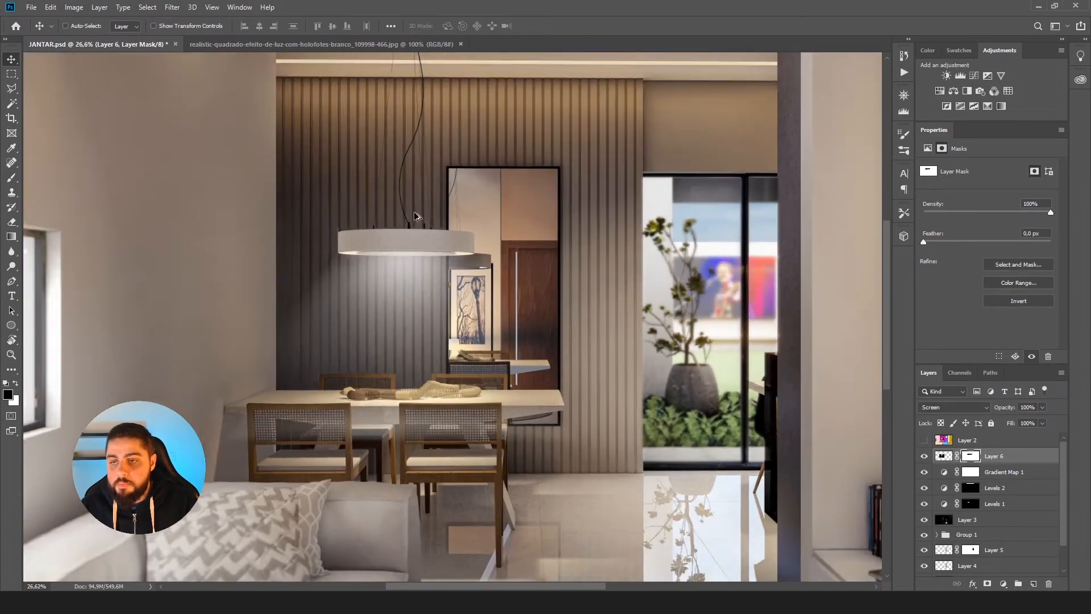
scroll(417, 210, "up", 4)
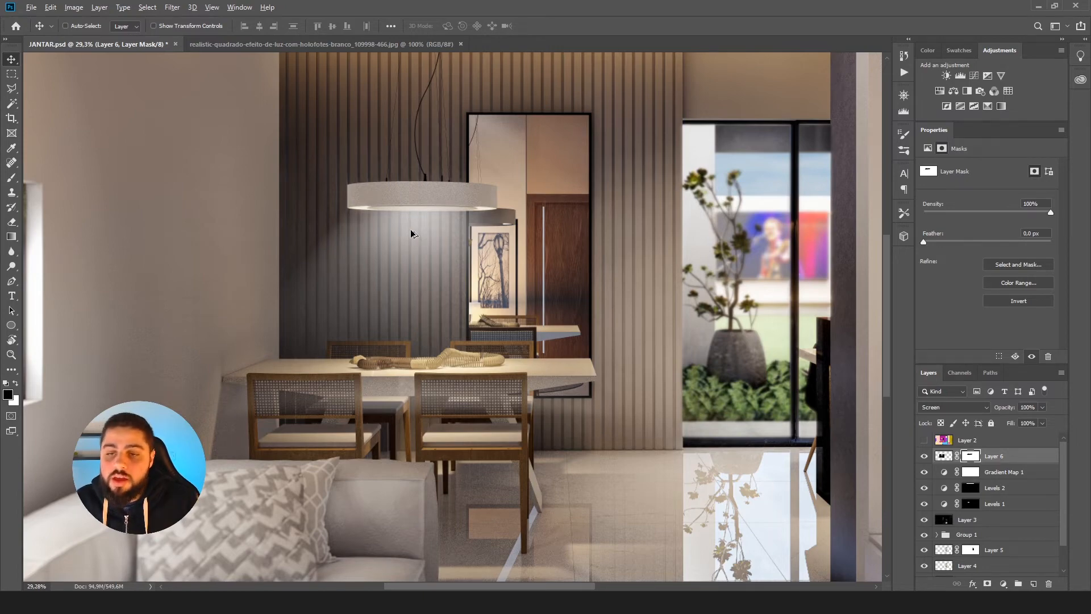
scroll(420, 221, "down", 3)
scroll(407, 235, "up", 4)
scroll(407, 234, "up", 2)
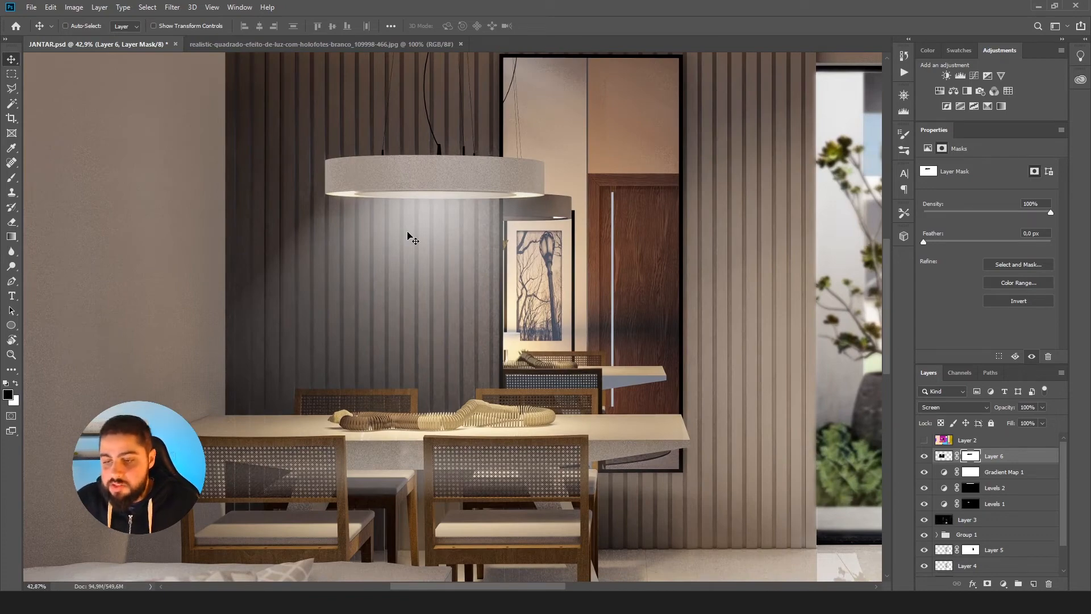
scroll(327, 409, "down", 3)
scroll(317, 347, "up", 5)
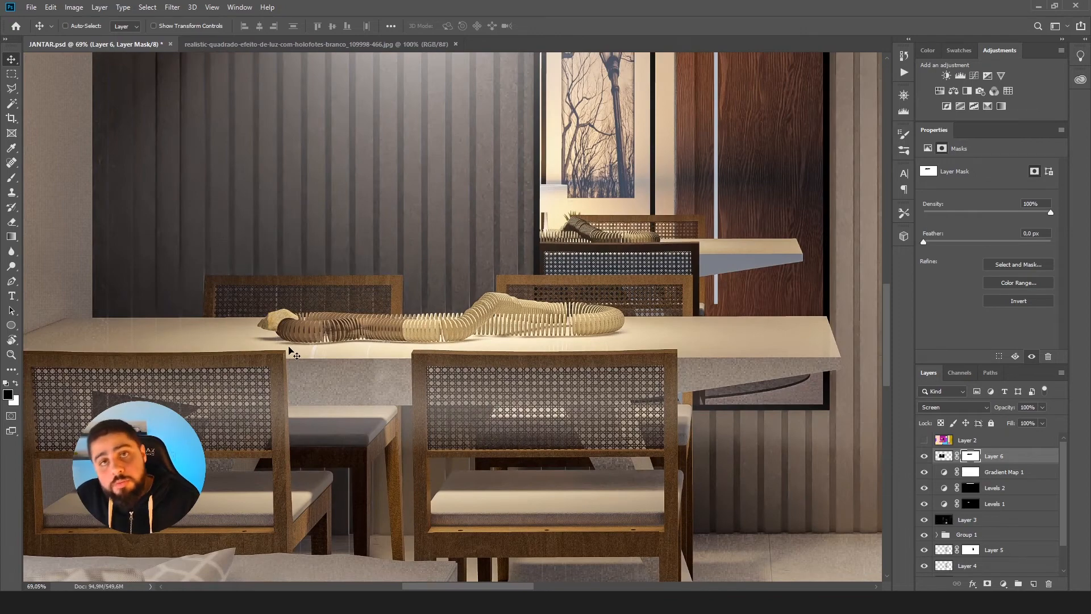
scroll(289, 353, "down", 4)
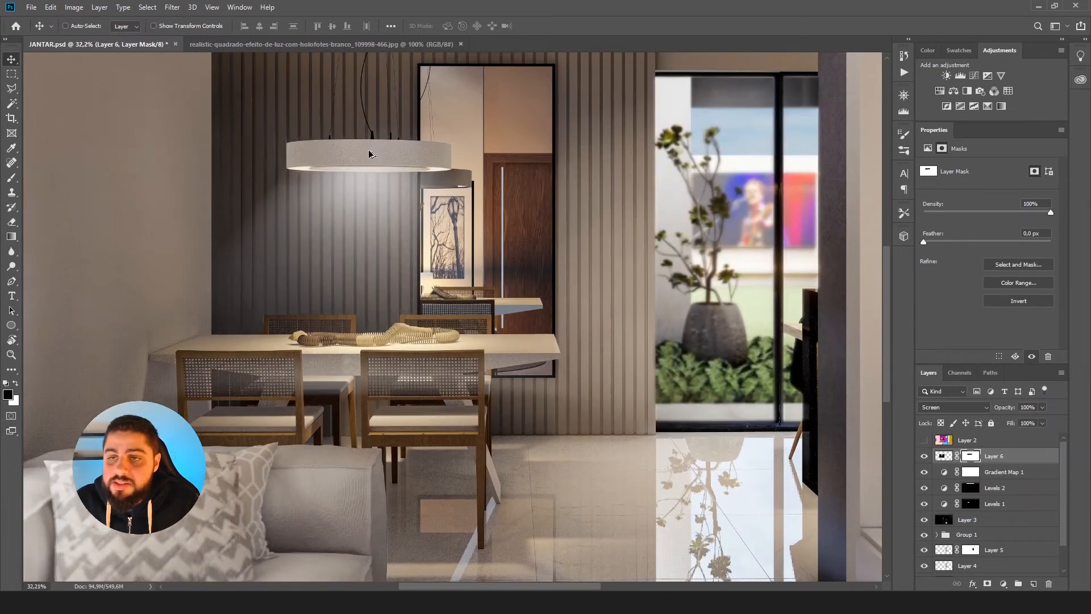
scroll(320, 310, "up", 4)
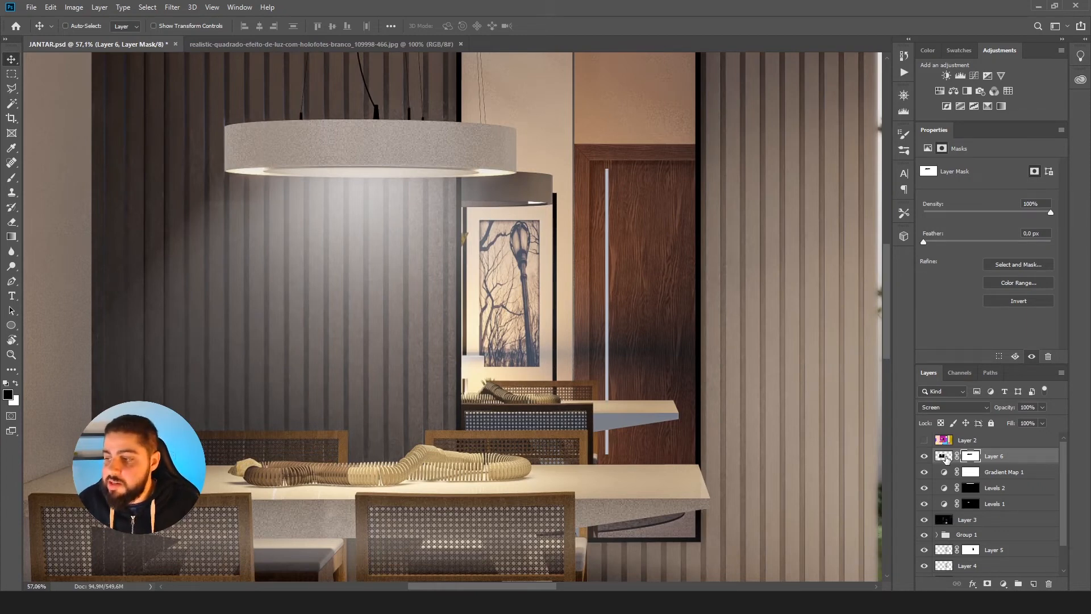
- Rename the light beam layer, Layer 6, as LUZ VOLUMÉTRICA
left_click(943, 457)
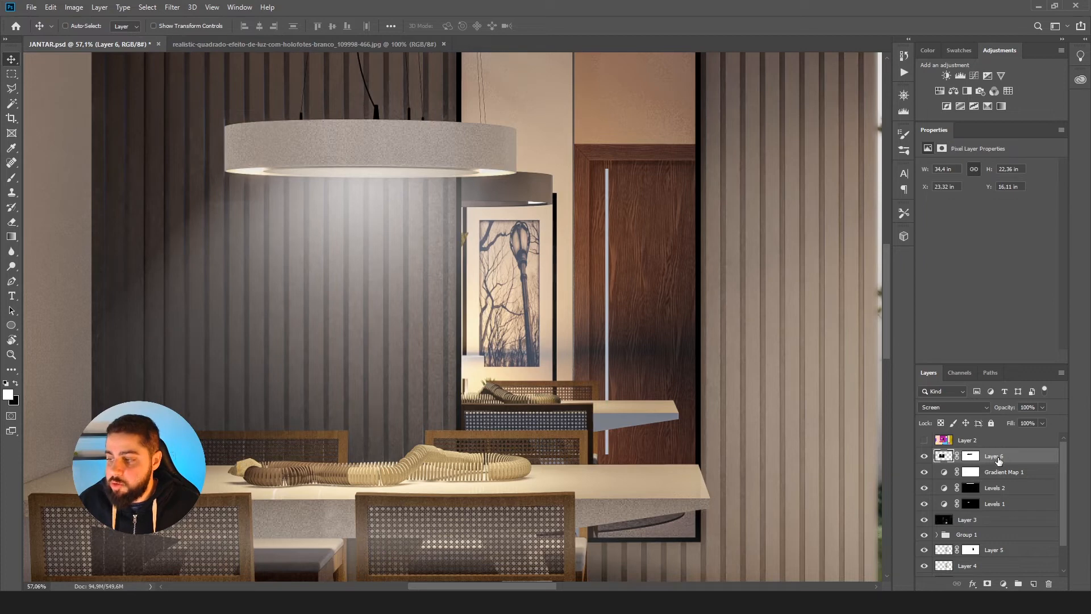
double_click(996, 456)
type("LUZ")
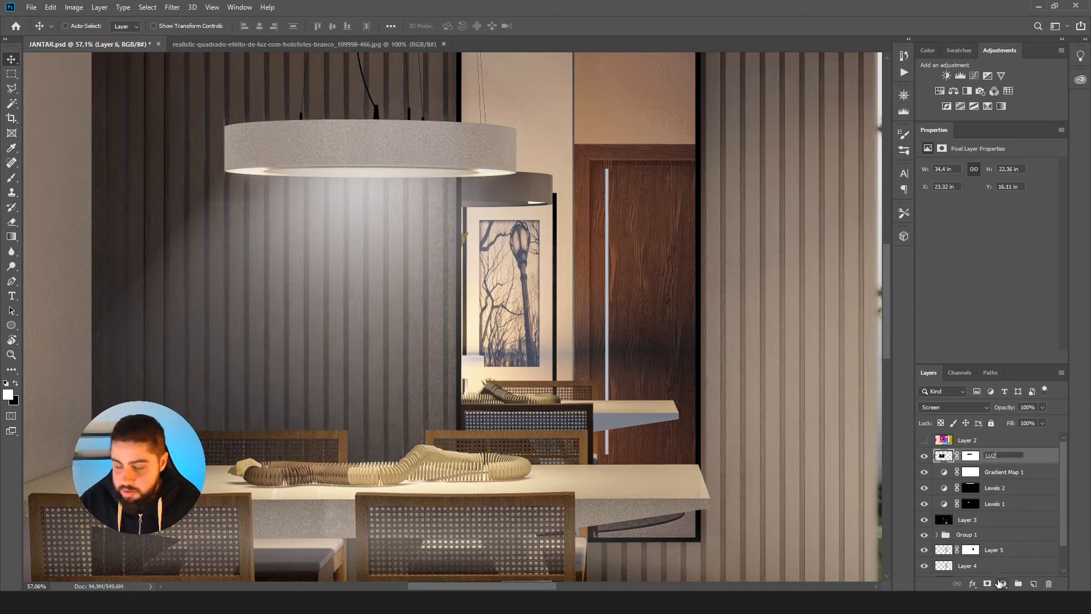
type(" VOLUM")
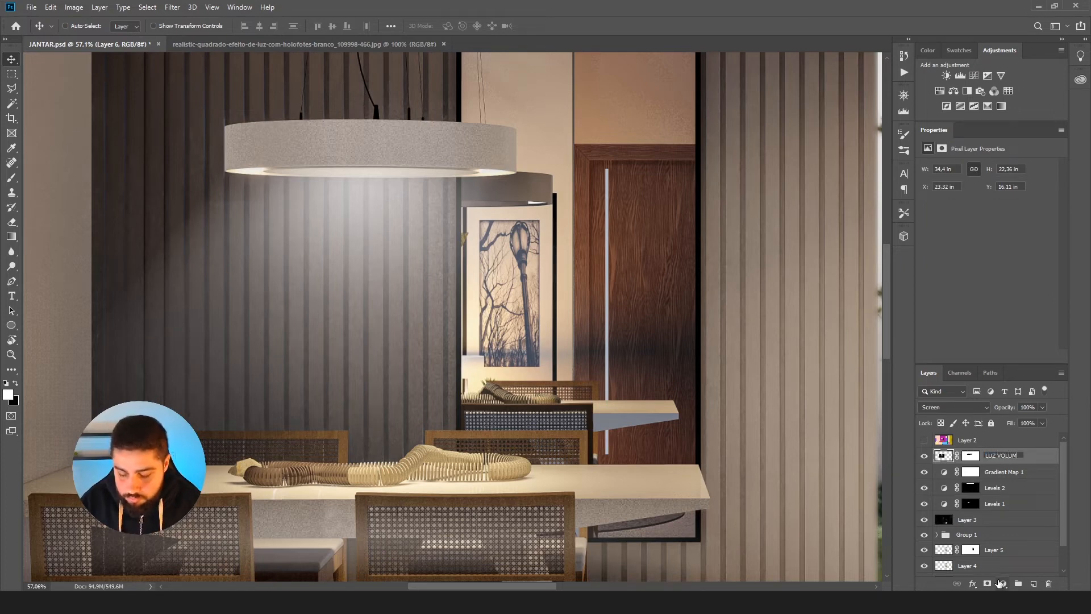
type("ÉTRICA")
key("Return")
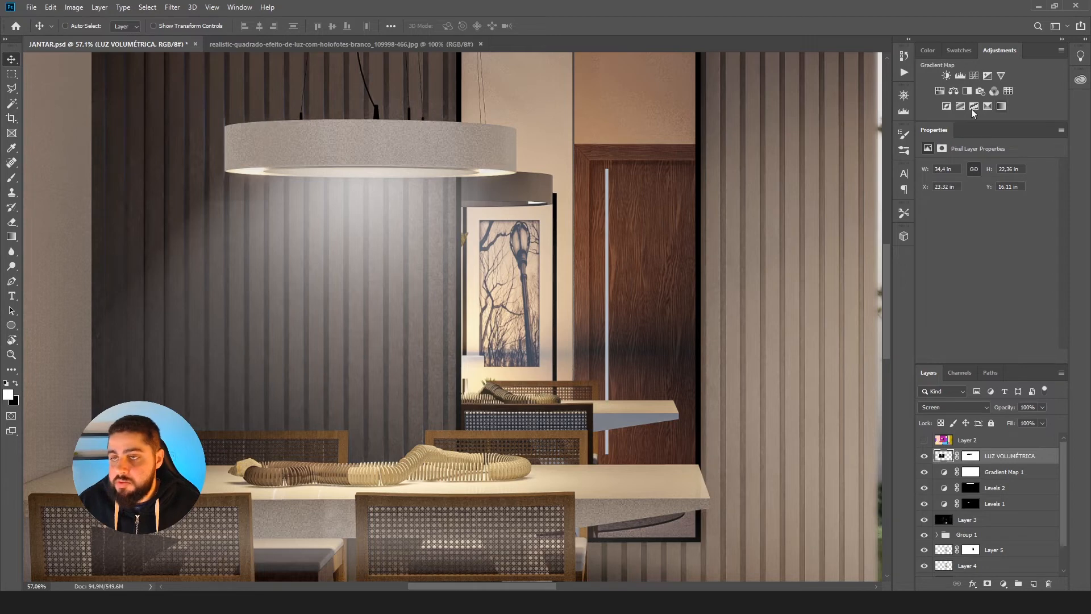
- Add a Color Balance adjustment layer above LUZ VOLUMÉTRICA and toggle its clipping to that layer on and off
left_click(239, 8)
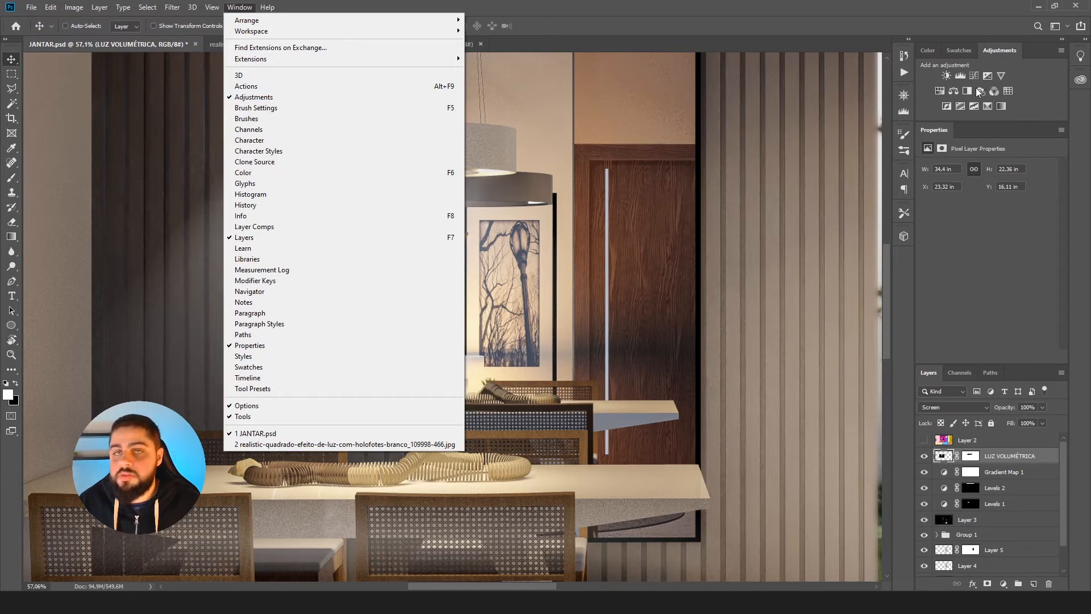
left_click(1016, 84)
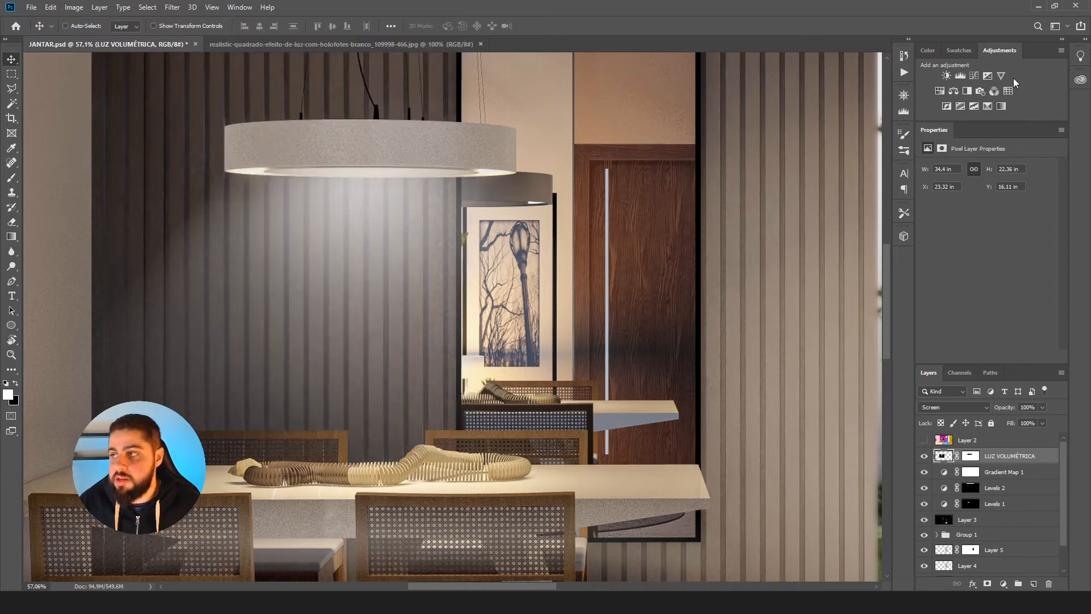
left_click(955, 90)
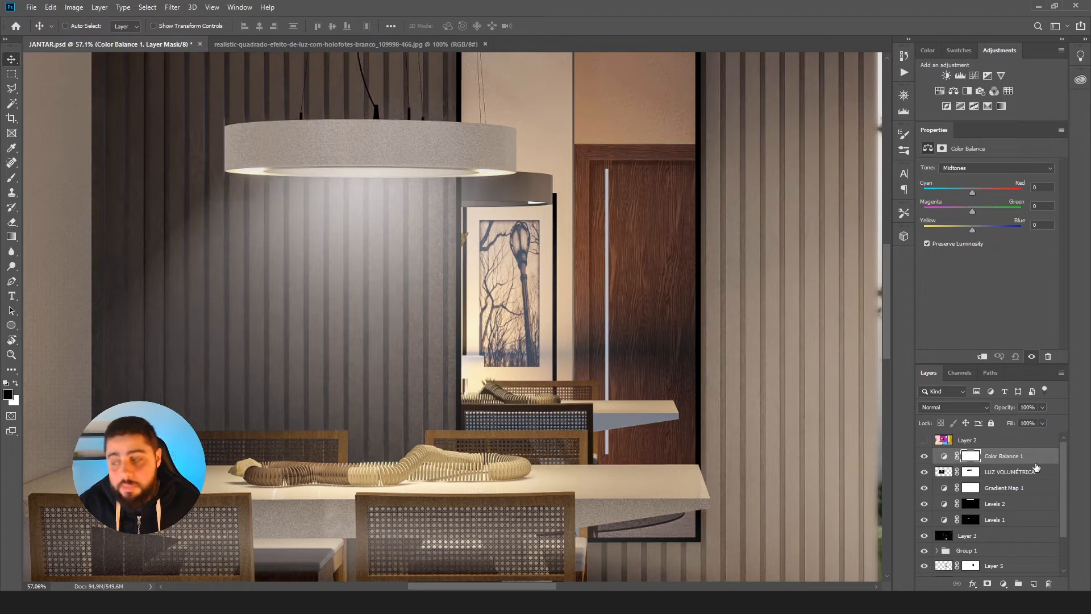
left_click(984, 362)
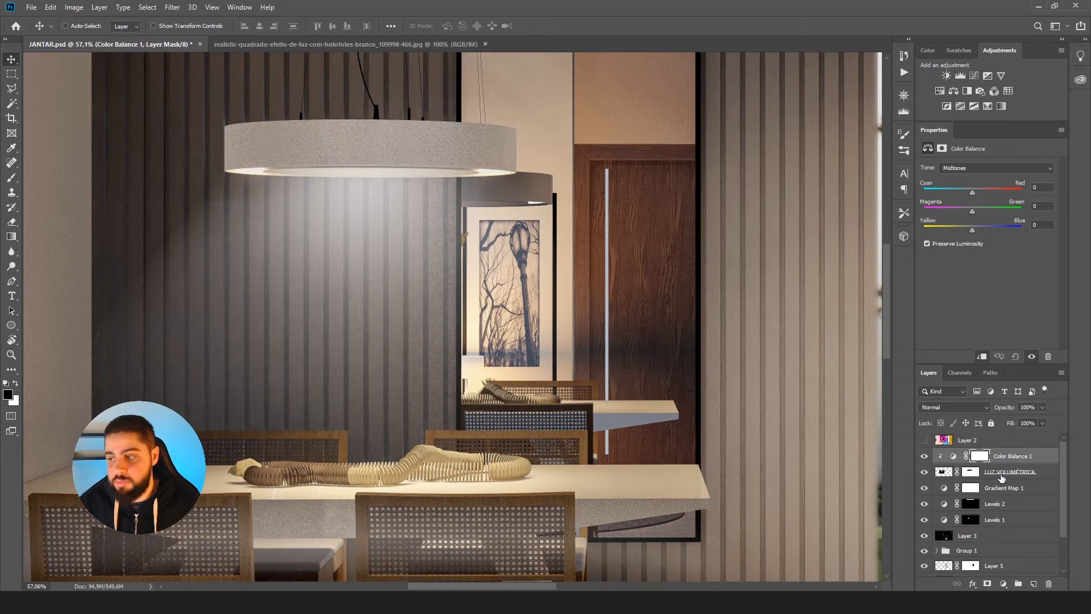
left_click(982, 356)
- Raise the Color Balance midtones Cyan–Red value to +56 and clip the adjustment to the LUZ VOLUMÉTRICA layer
scroll(486, 284, "down", 3)
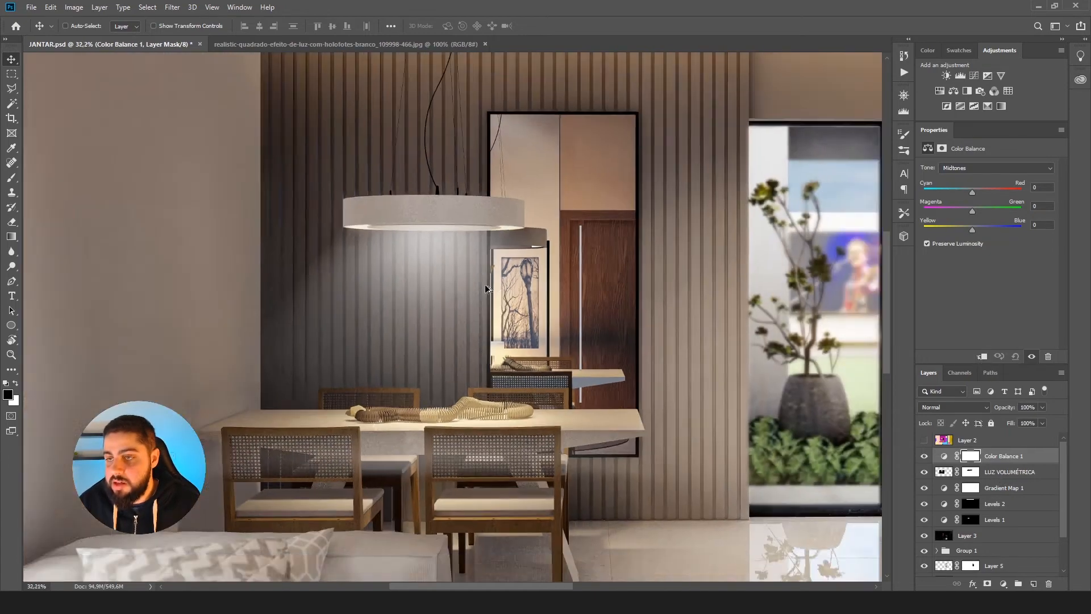
scroll(485, 289, "down", 2)
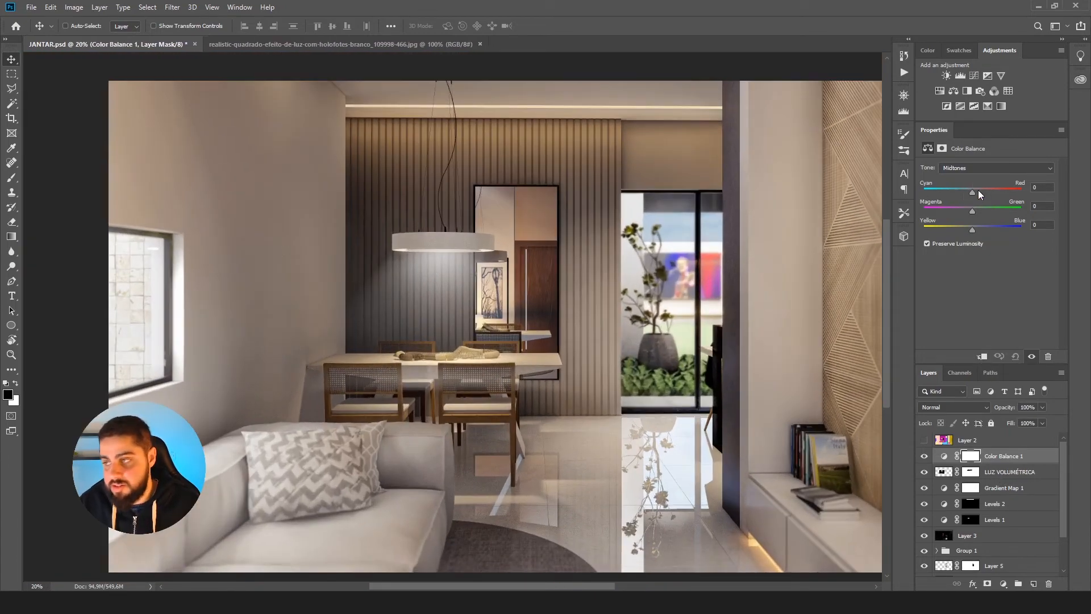
mouse_move(977, 191)
left_mouse_down()
mouse_move(994, 190)
mouse_move(932, 190)
mouse_move(1006, 193)
mouse_move(931, 192)
mouse_move(997, 190)
left_mouse_up()
left_click(982, 356)
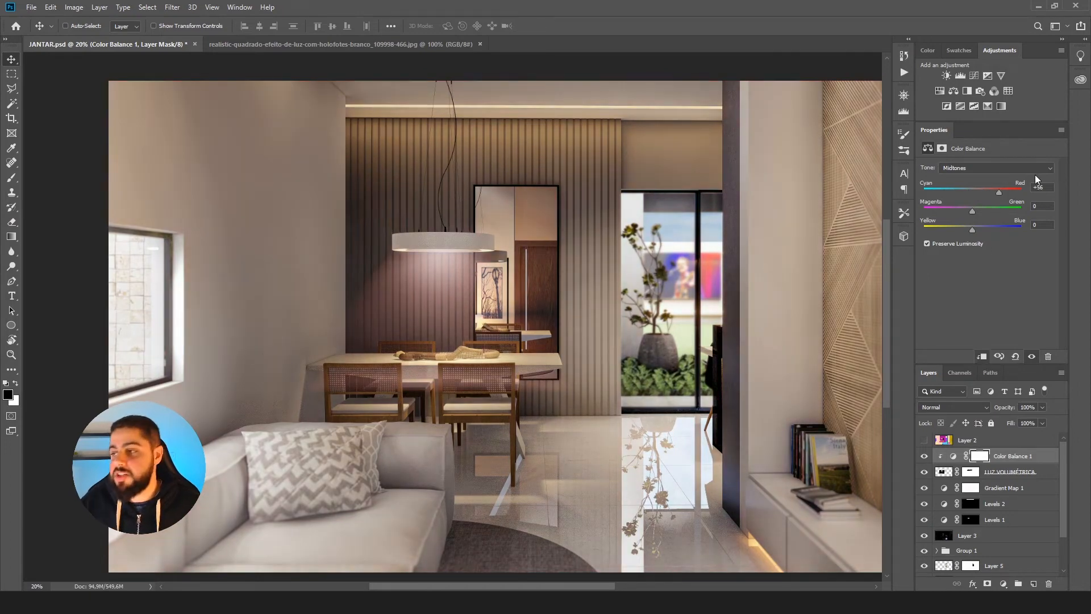
- Warm the light beam by setting the Color Balance midtones to +42 for Cyan–Red and -59 for Yellow–Blue
left_click_drag(976, 193, 989, 215)
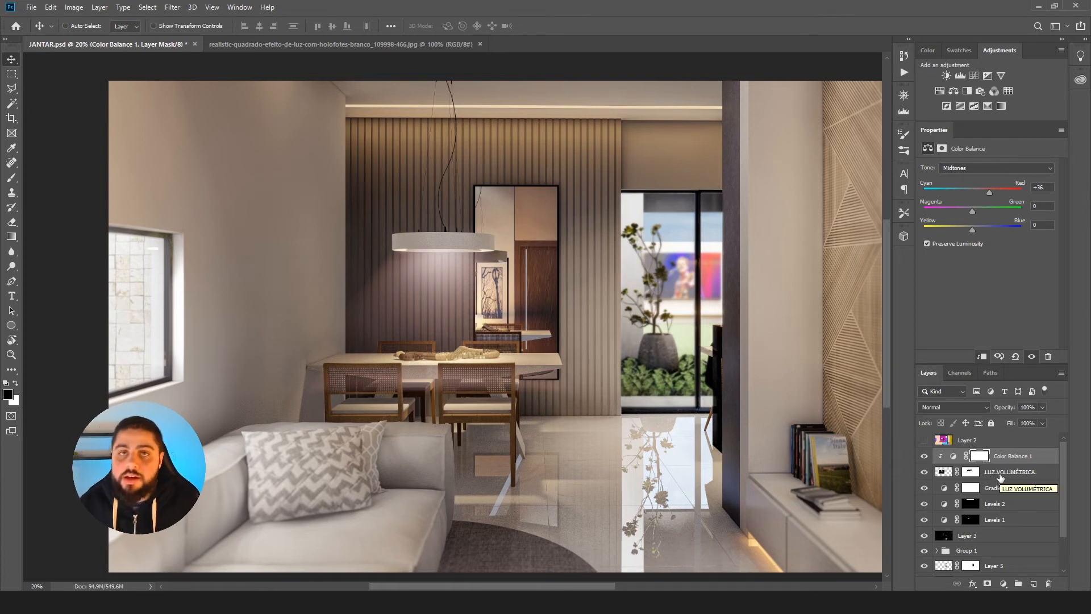
scroll(414, 310, "up", 3)
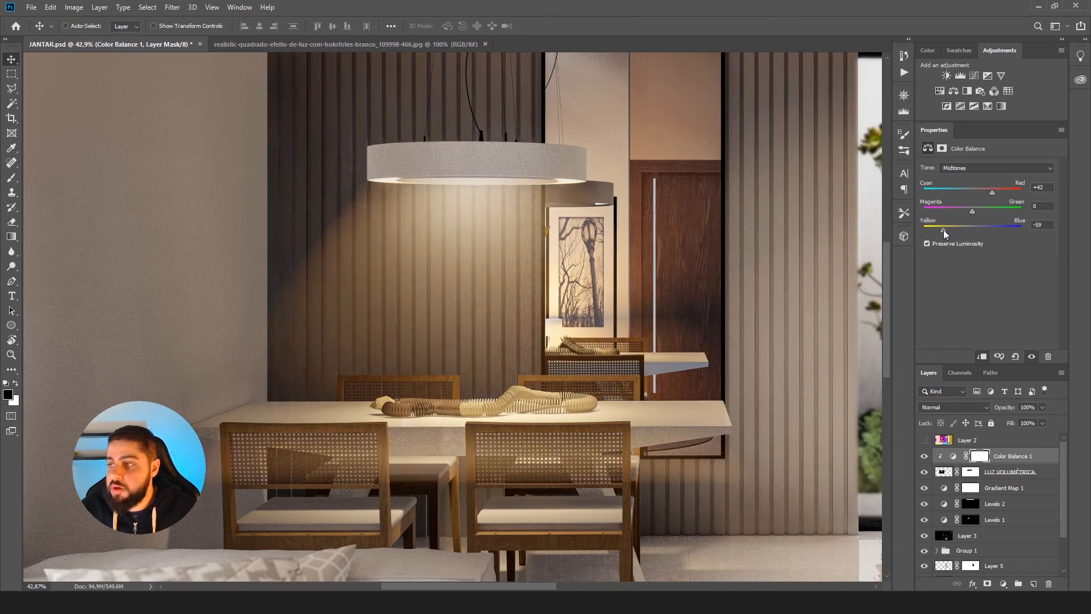
scroll(446, 346, "down", 5)
scroll(429, 363, "up", 6)
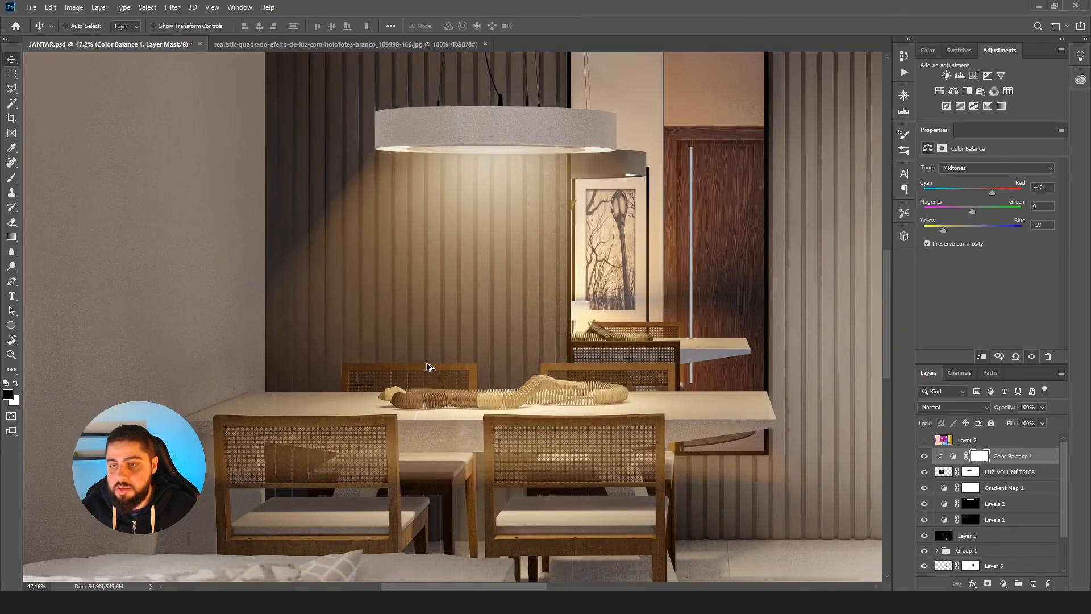
- Fine-tune the Color Balance midtones to +49 for Cyan–Red and -58 for Yellow–Blue, checking the effect on the scene
scroll(429, 363, "down", 2)
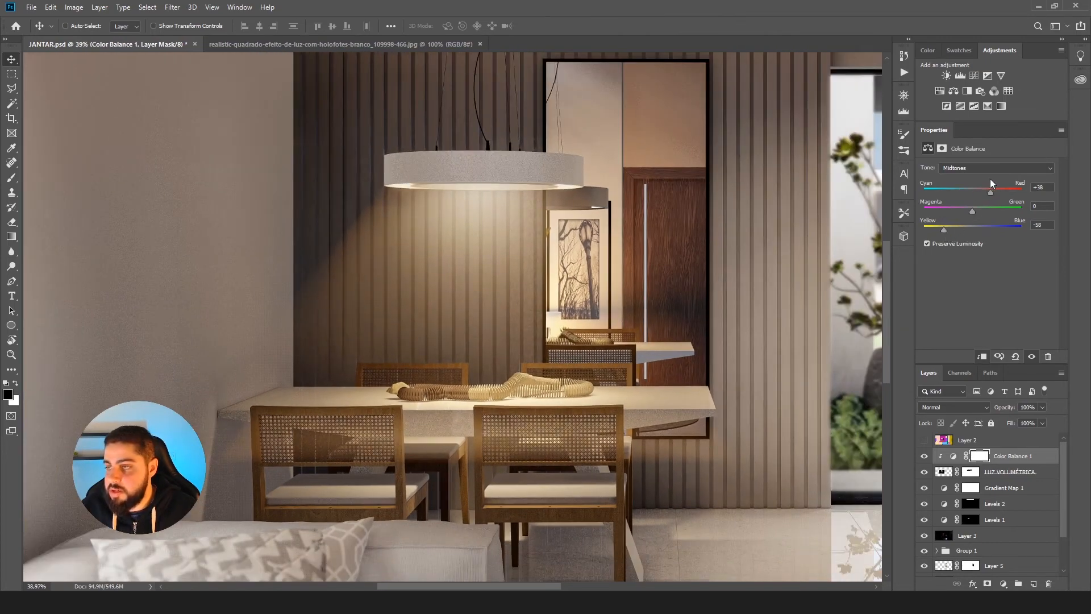
left_click_drag(996, 192, 997, 192)
scroll(516, 291, "down", 3)
scroll(425, 231, "up", 4)
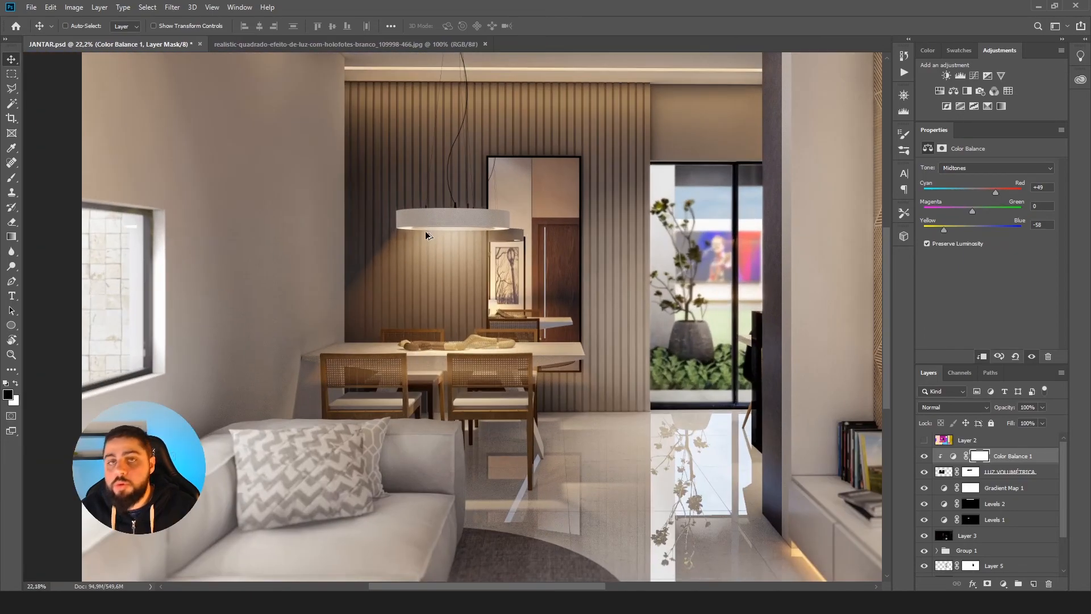
scroll(426, 231, "down", 4)
scroll(427, 238, "up", 4)
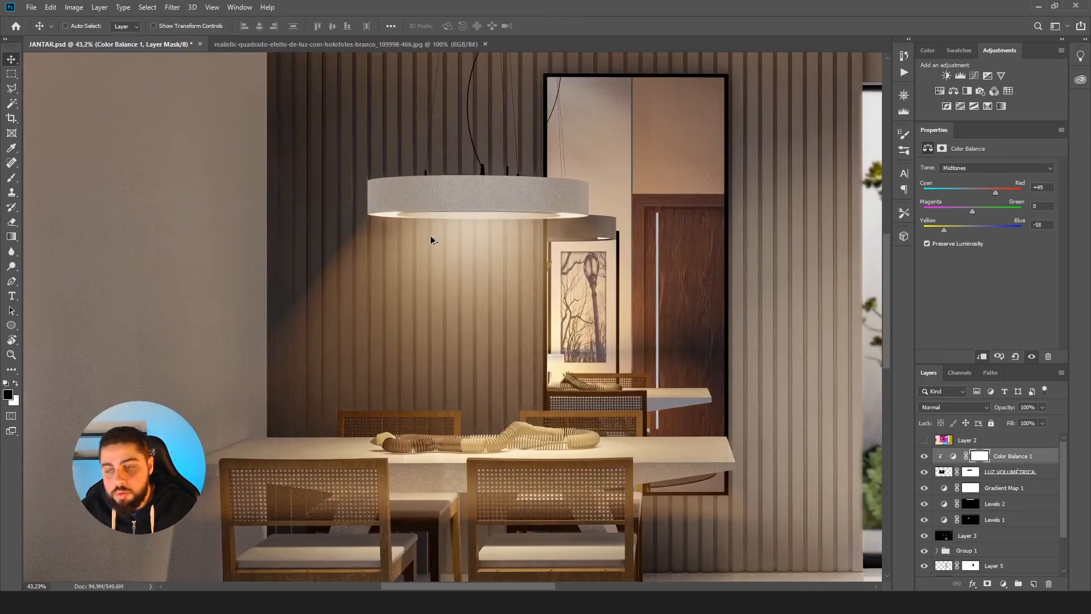
- Paint the LUZ VOLUMÉTRICA layer mask with the Brush at 20% flow to remove the light over the two front chair backs
scroll(378, 414, "up", 3)
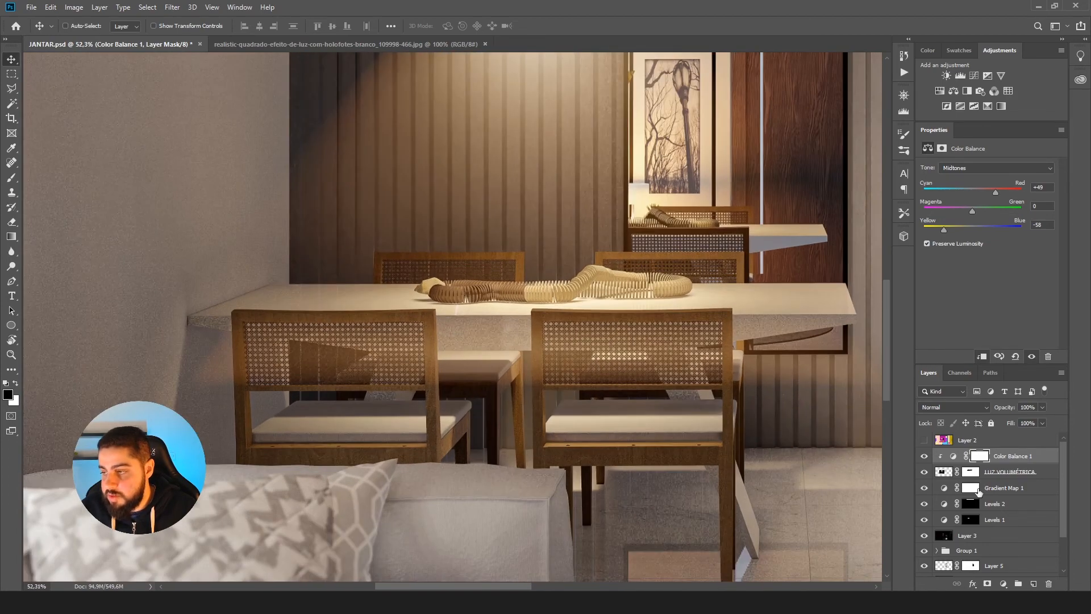
left_click(971, 473)
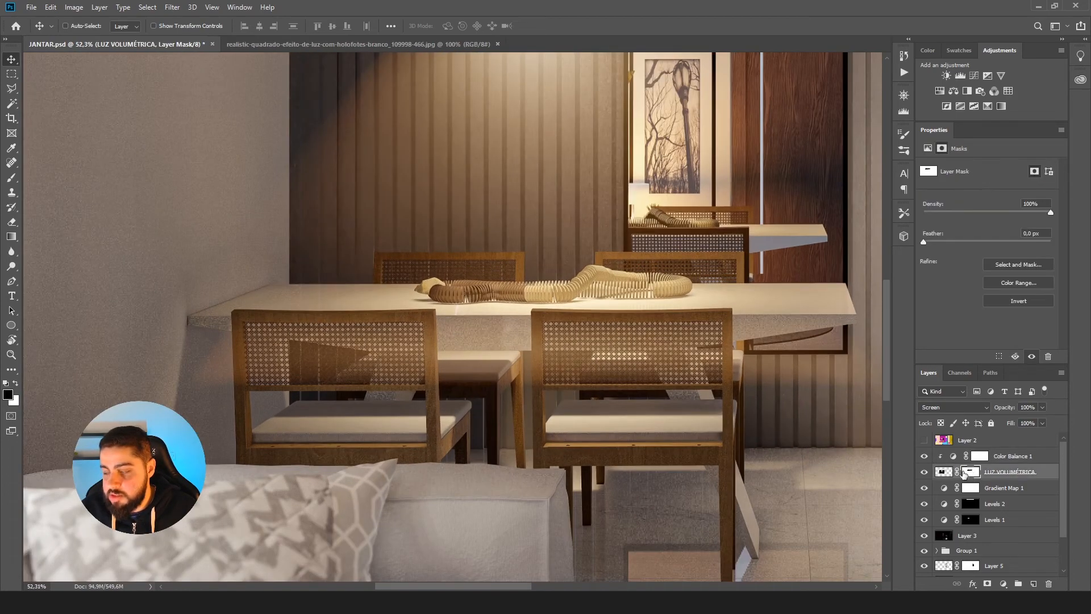
left_click(12, 178)
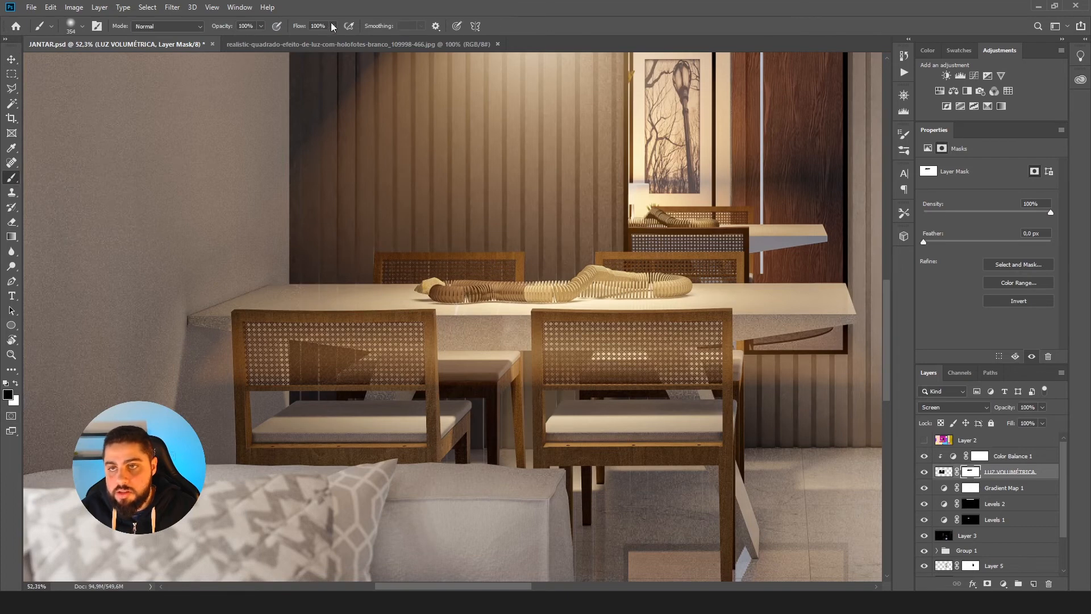
type("20")
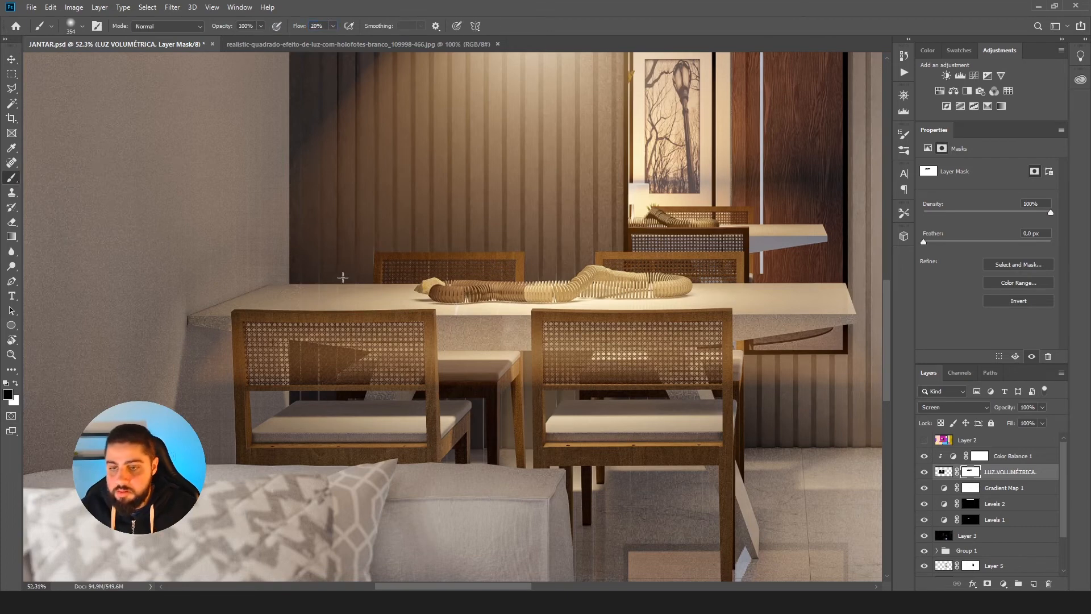
key("Return")
mouse_move(327, 378)
left_mouse_down()
mouse_move(233, 390)
mouse_move(397, 371)
mouse_move(330, 379)
mouse_move(857, 365)
mouse_move(747, 378)
mouse_move(307, 375)
left_mouse_up()
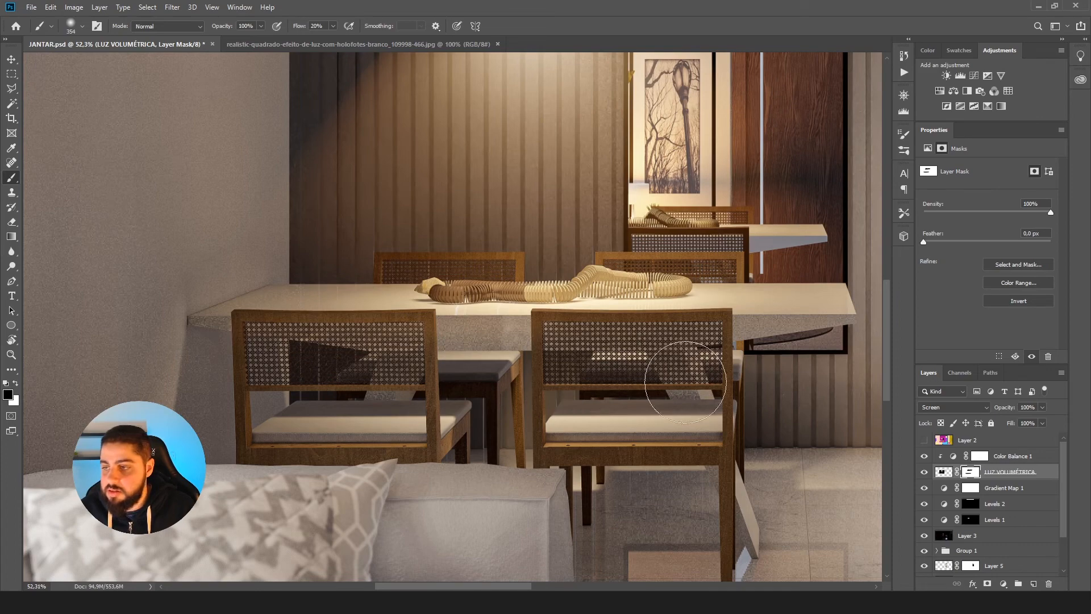
scroll(402, 267, "down", 6)
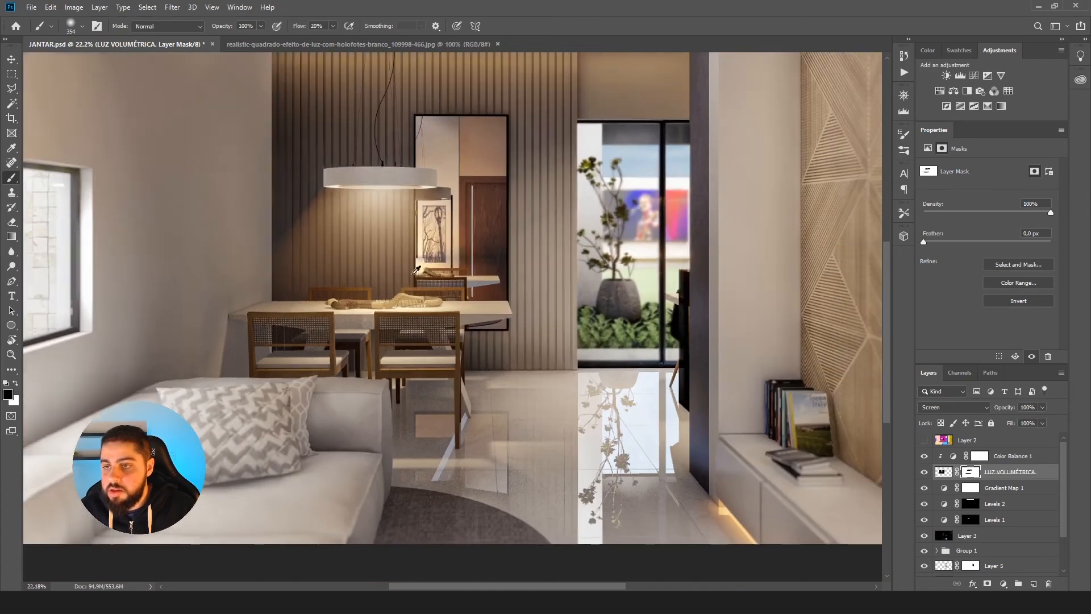
scroll(402, 267, "up", 4)
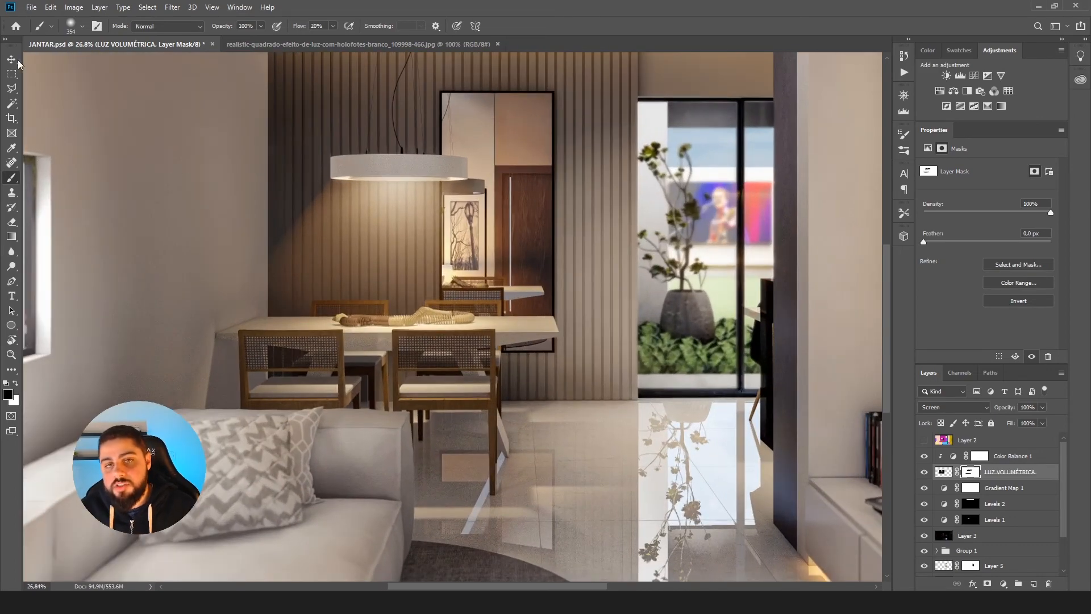
- Try the LUZ VOLUMÉTRICA layer at 50% opacity, and set it back to 100%
left_click(12, 58)
scroll(412, 254, "down", 1)
scroll(411, 253, "up", 1)
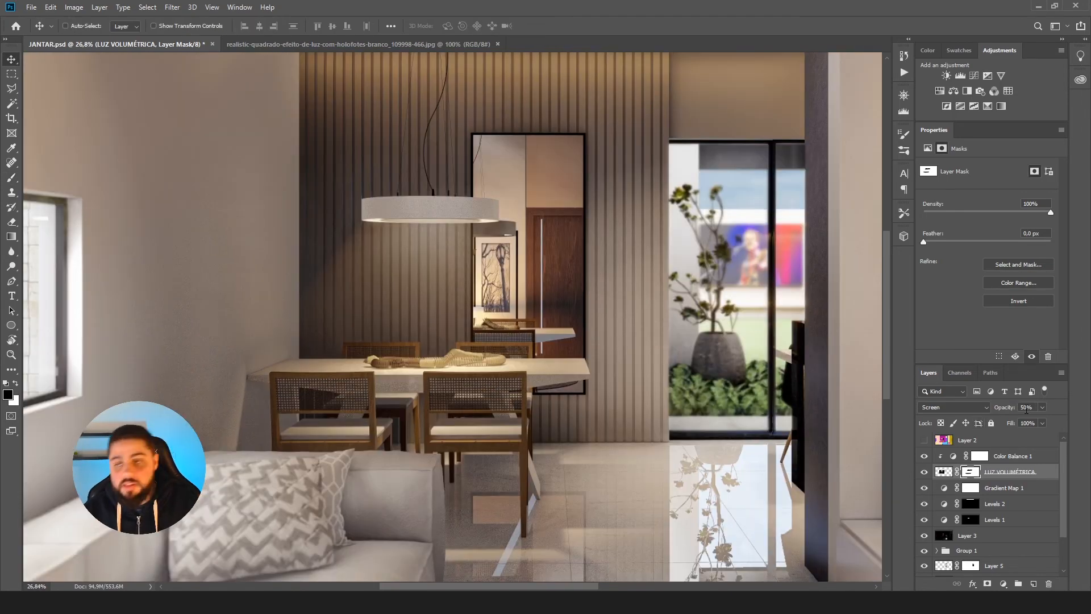
left_click(1026, 407)
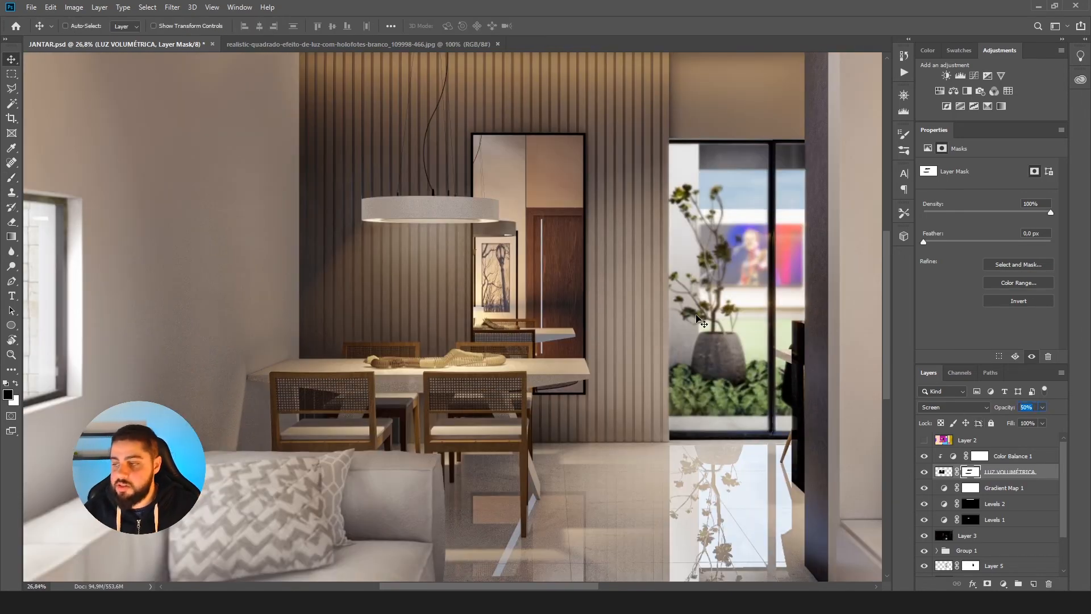
type("100")
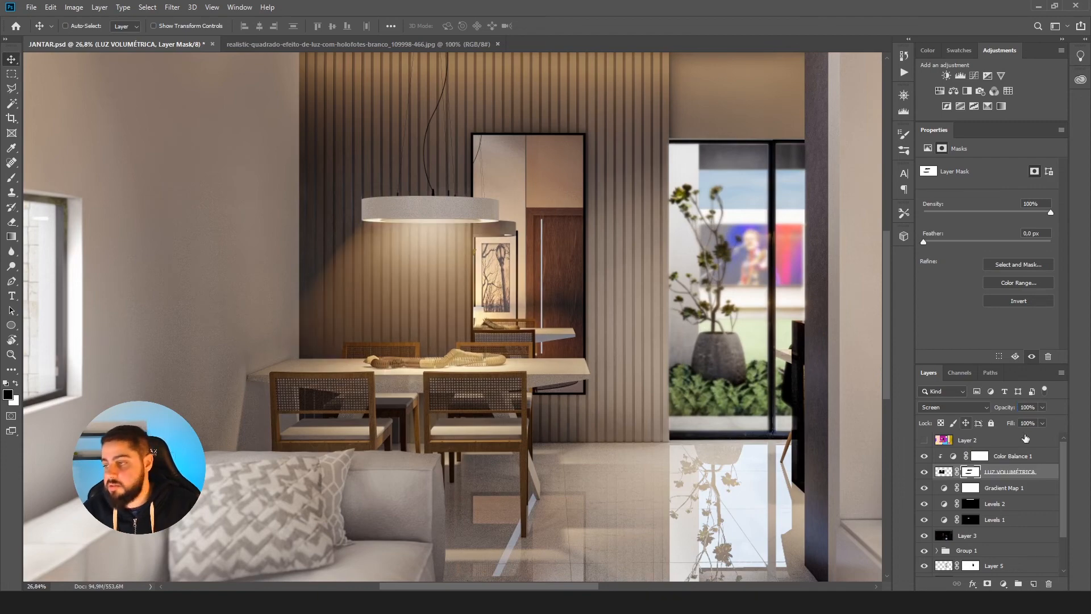
- Compare the light beam at 50% opacity in a closer view of the pendant lamp, and restore the LUZ VOLUMÉTRICA layer to 100%
left_click(1026, 407)
type("50")
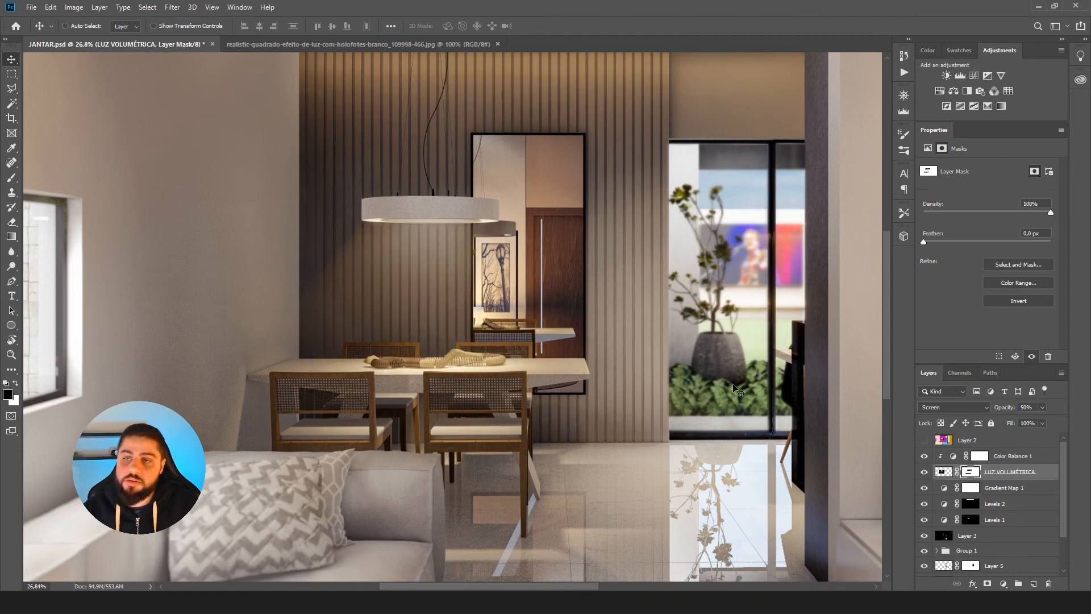
scroll(410, 284, "down", 2)
scroll(410, 290, "up", 6)
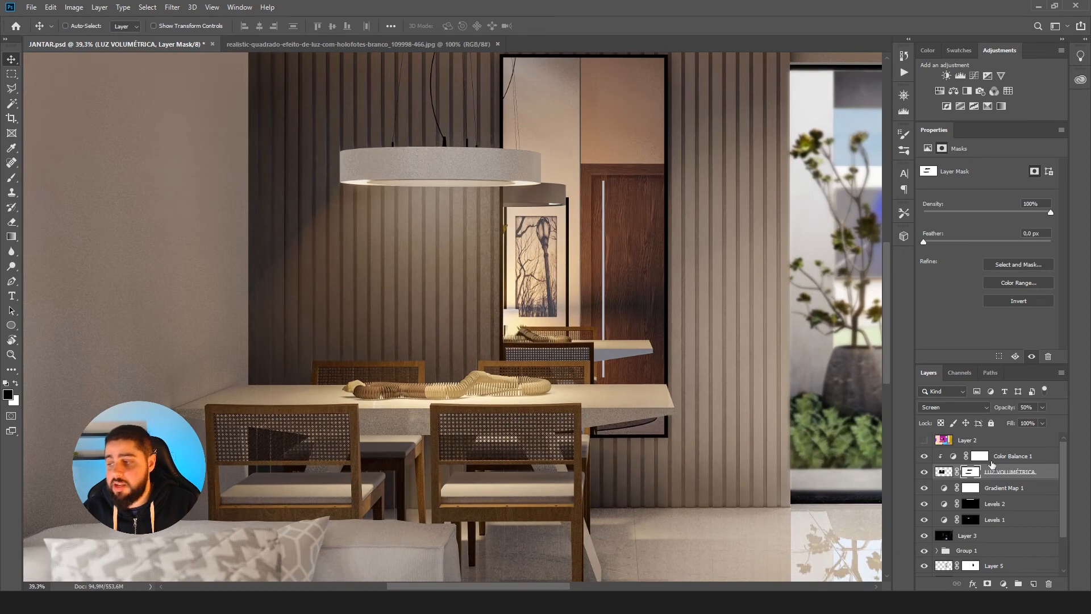
left_click_drag(1028, 407, 959, 404)
type("100")
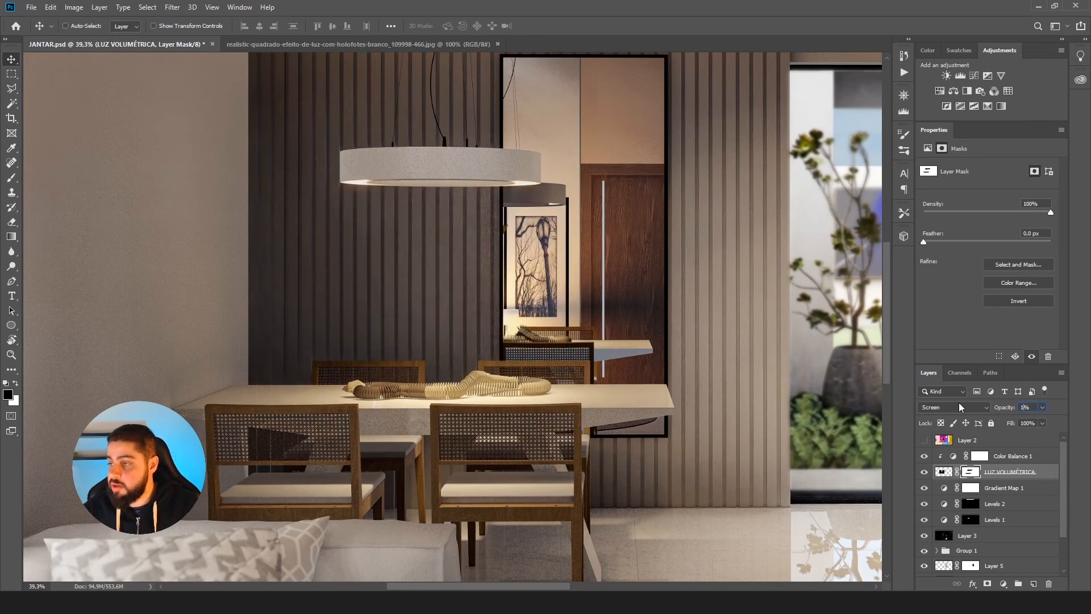
key("Return")
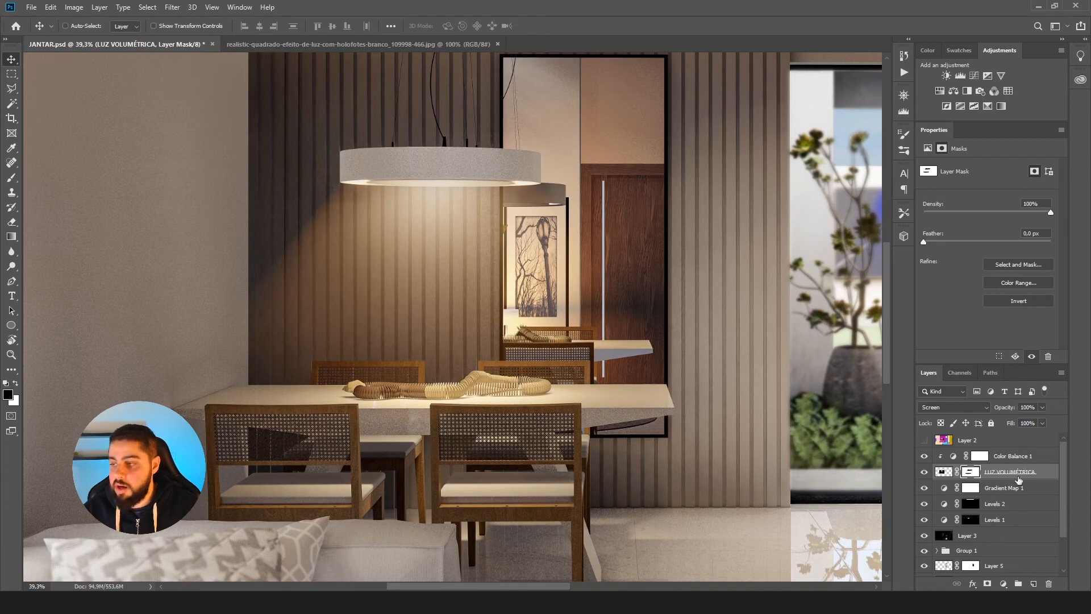
- Group the Color Balance 1 and LUZ VOLUMÉTRICA layers, and name the group LUZ VOLUMETRICA
left_click(1025, 456, "ctrl")
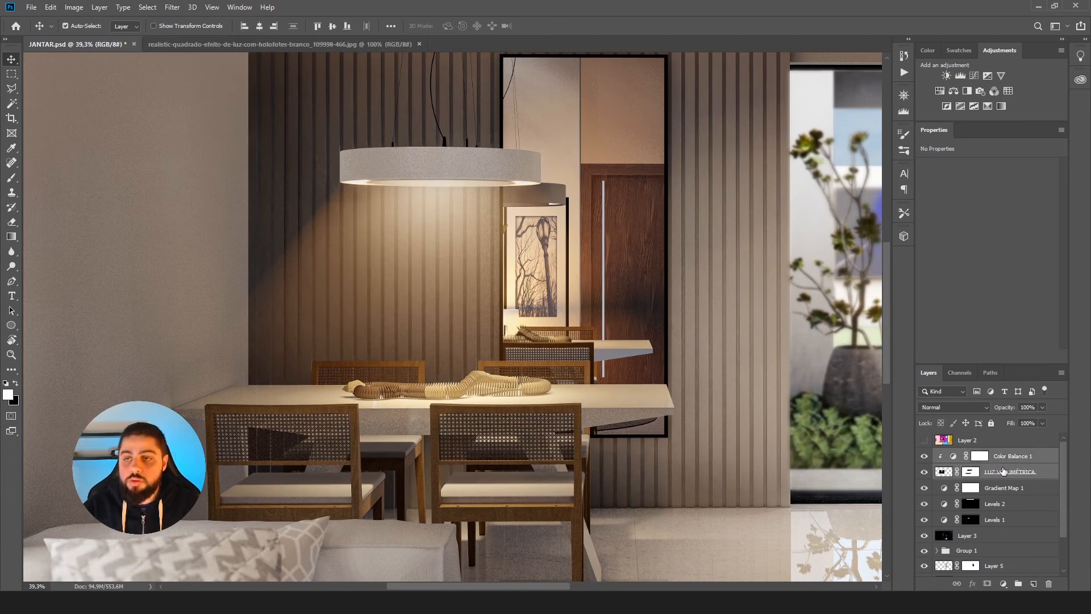
key("ctrl+g")
double_click(968, 455)
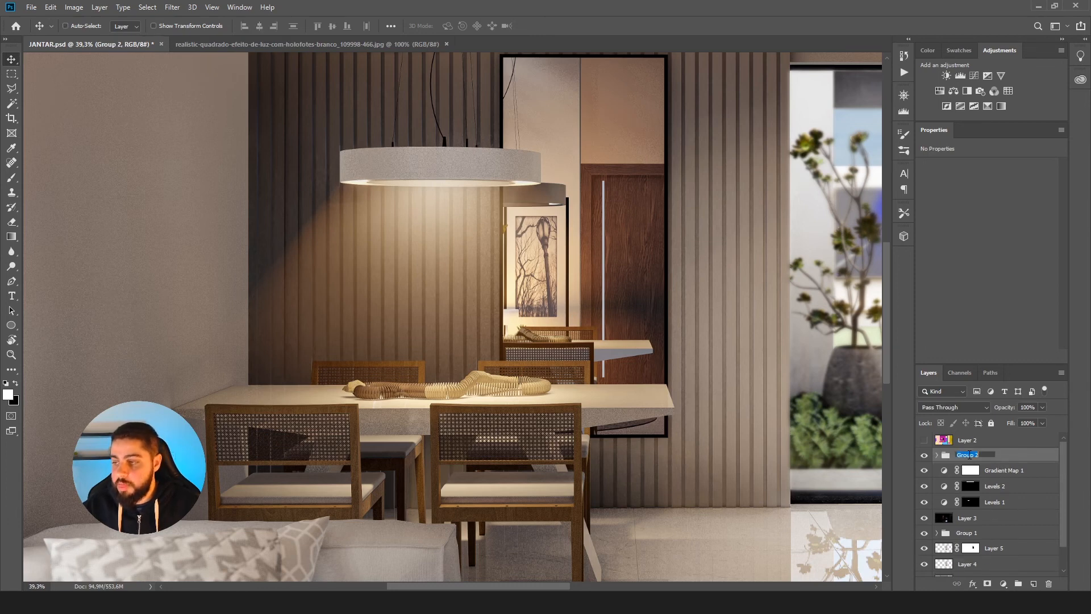
type("LUZ")
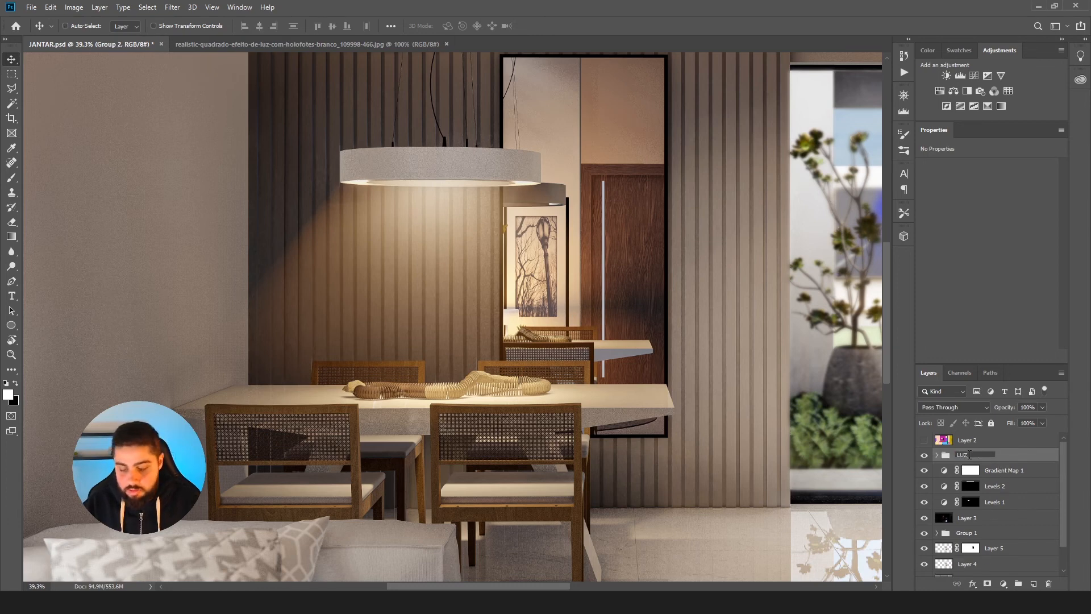
type(" VOLUMETRICA")
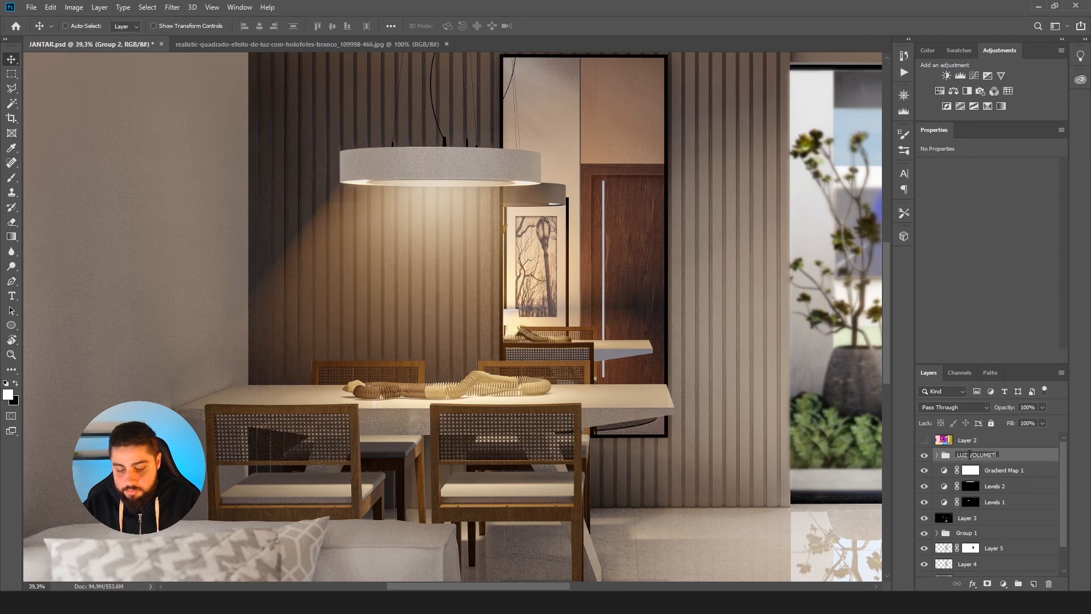
key("Return")
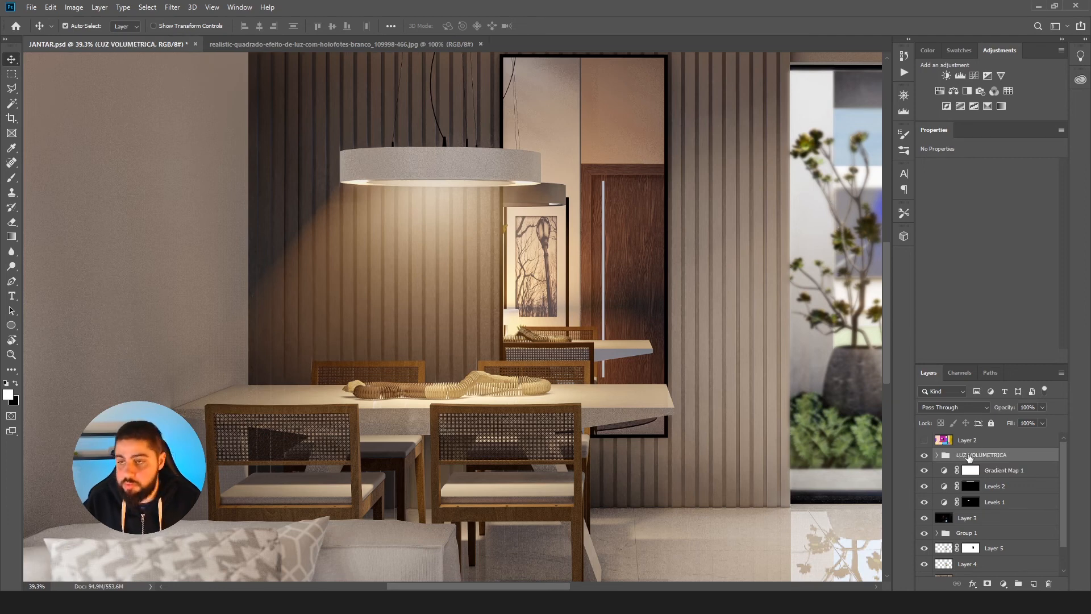
- Try intensifying the light with a duplicate of the LUZ VOLUMETRICA group, delete the copy, and expand the original group
key("ctrl+j")
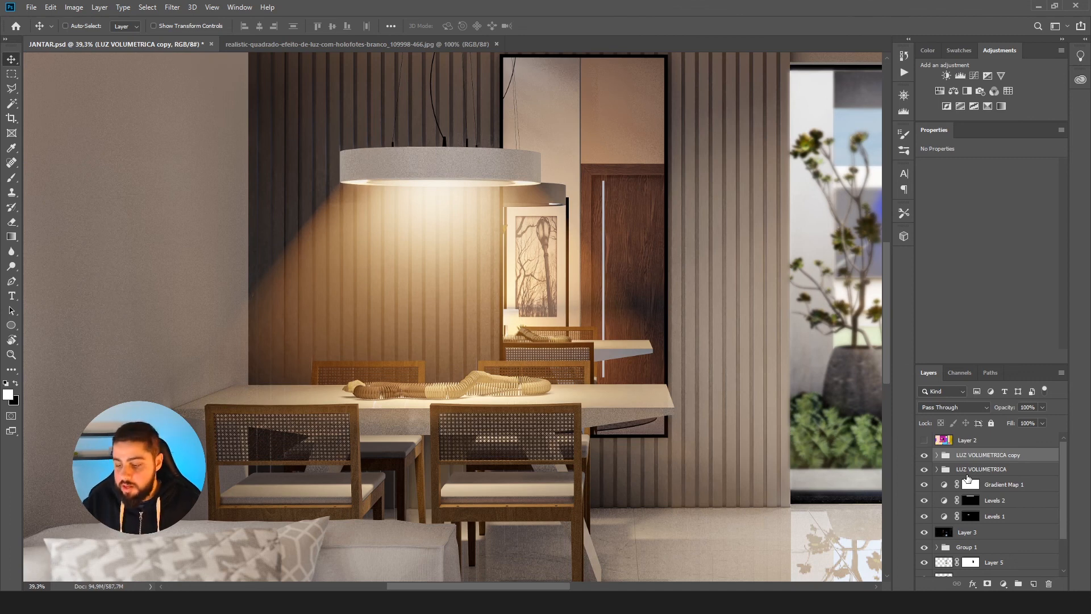
key("Delete")
left_click(937, 454)
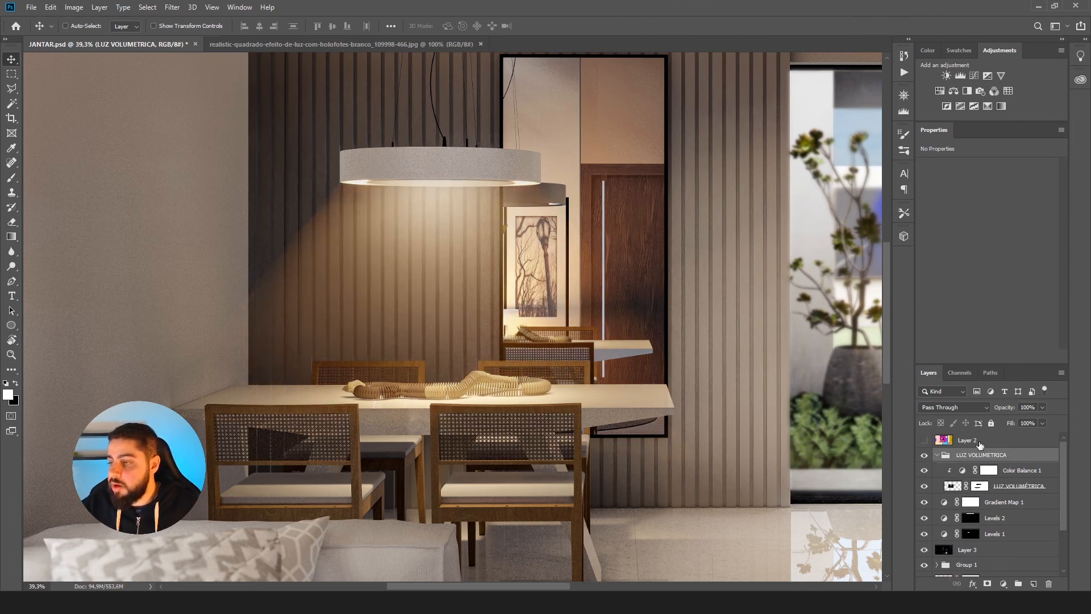